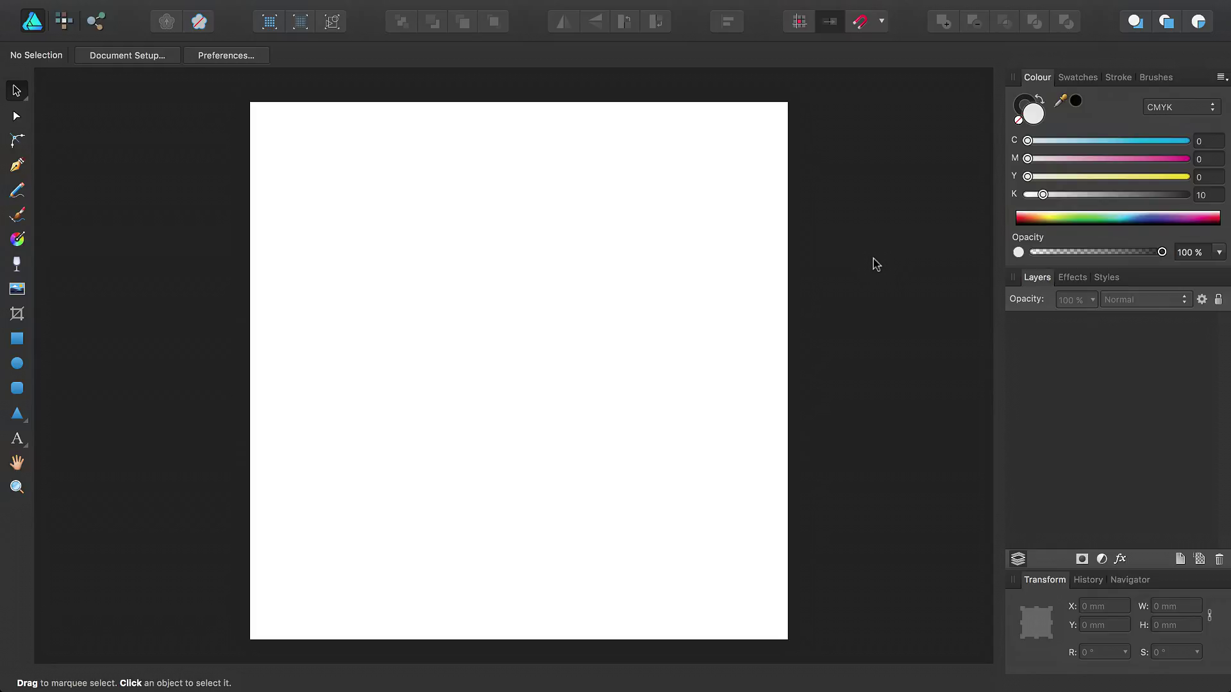
Turn on snapping to shape key points and object geometry.
{"action": "left_click", "coordinate": [881, 24]}
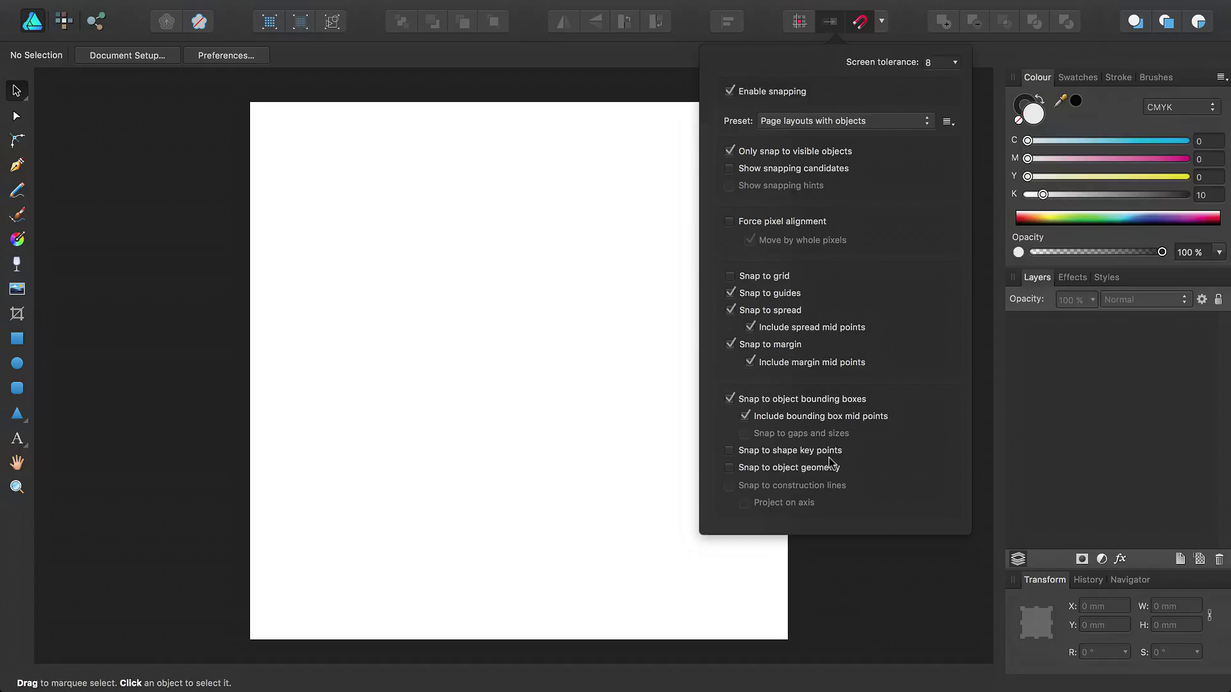
{"action": "left_click", "coordinate": [731, 451]}
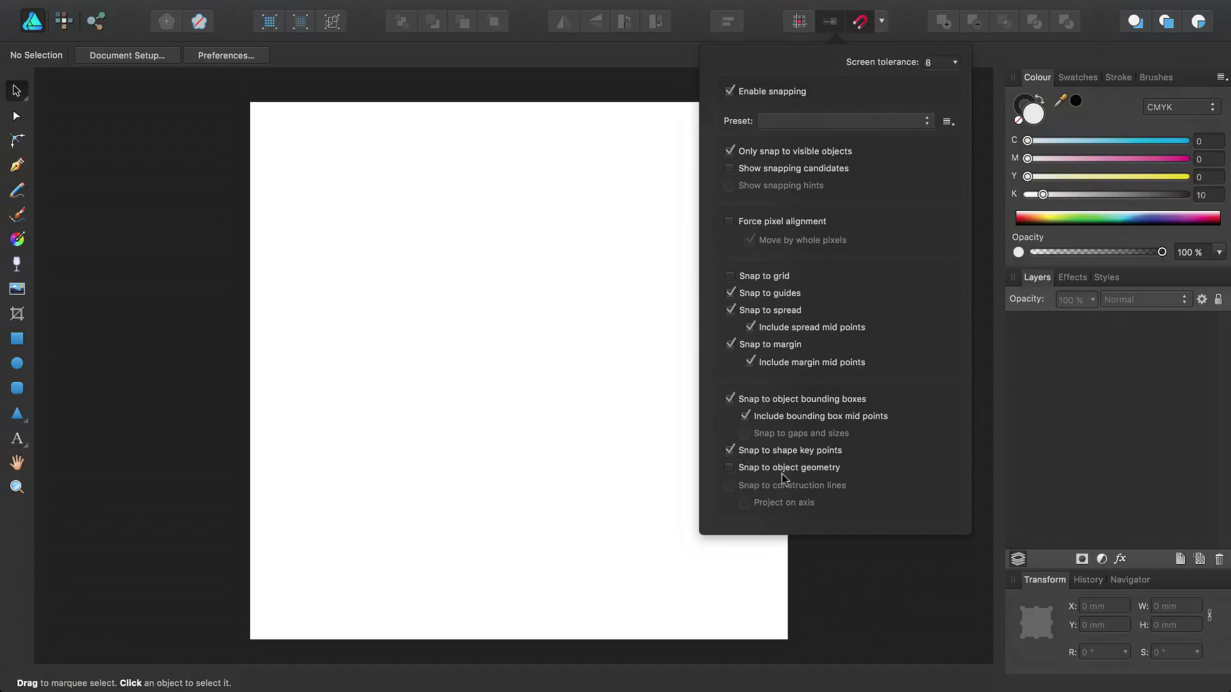
{"action": "left_click", "coordinate": [730, 468]}
{"action": "left_click", "coordinate": [558, 297]}
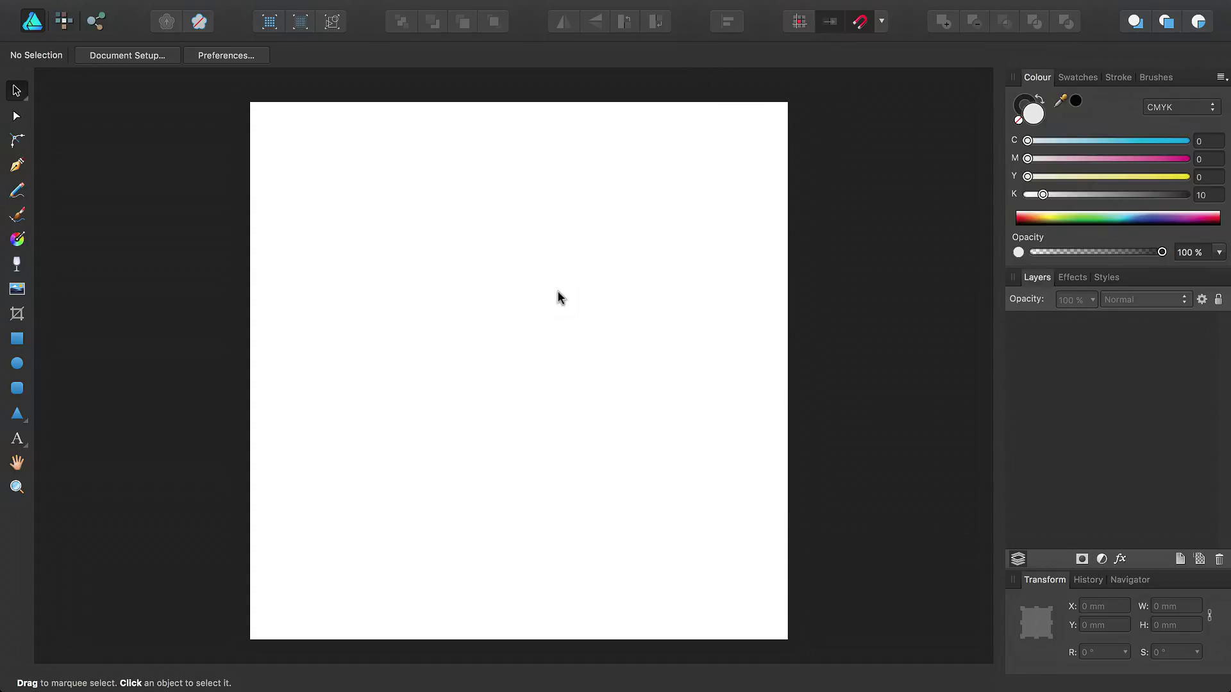
Draw a 100 mm circle filling the page with black fill and no stroke.
{"action": "left_click", "coordinate": [15, 367]}
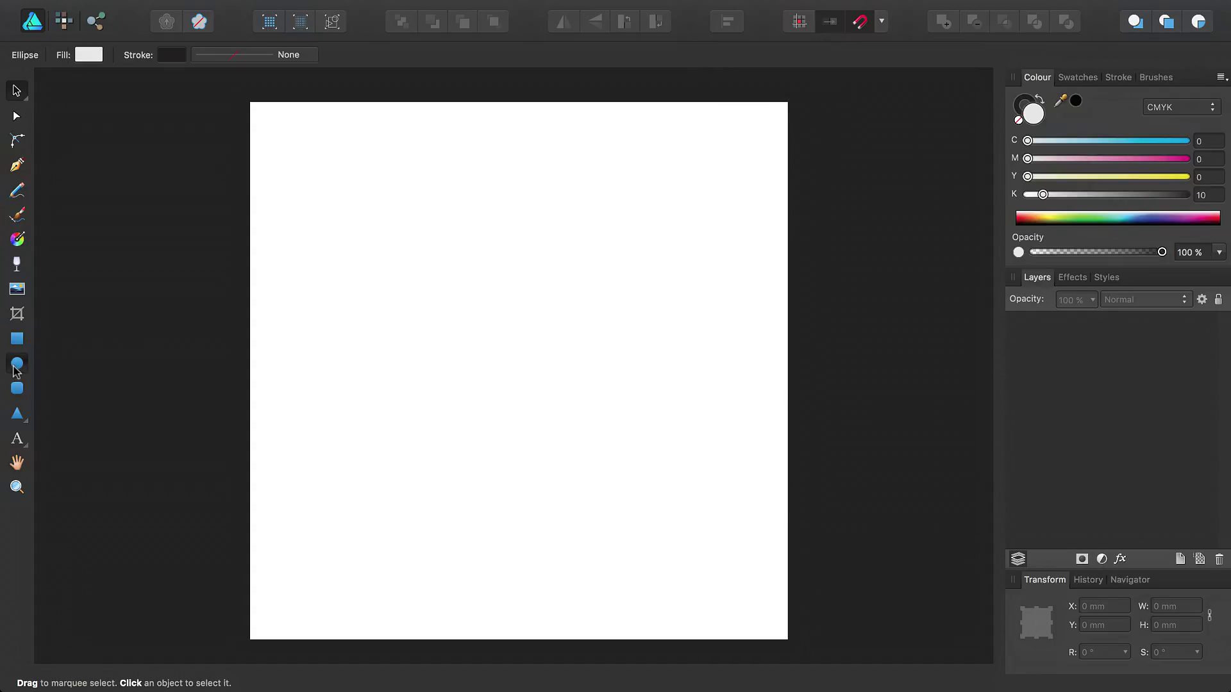
{"action": "key", "text": "shift"}
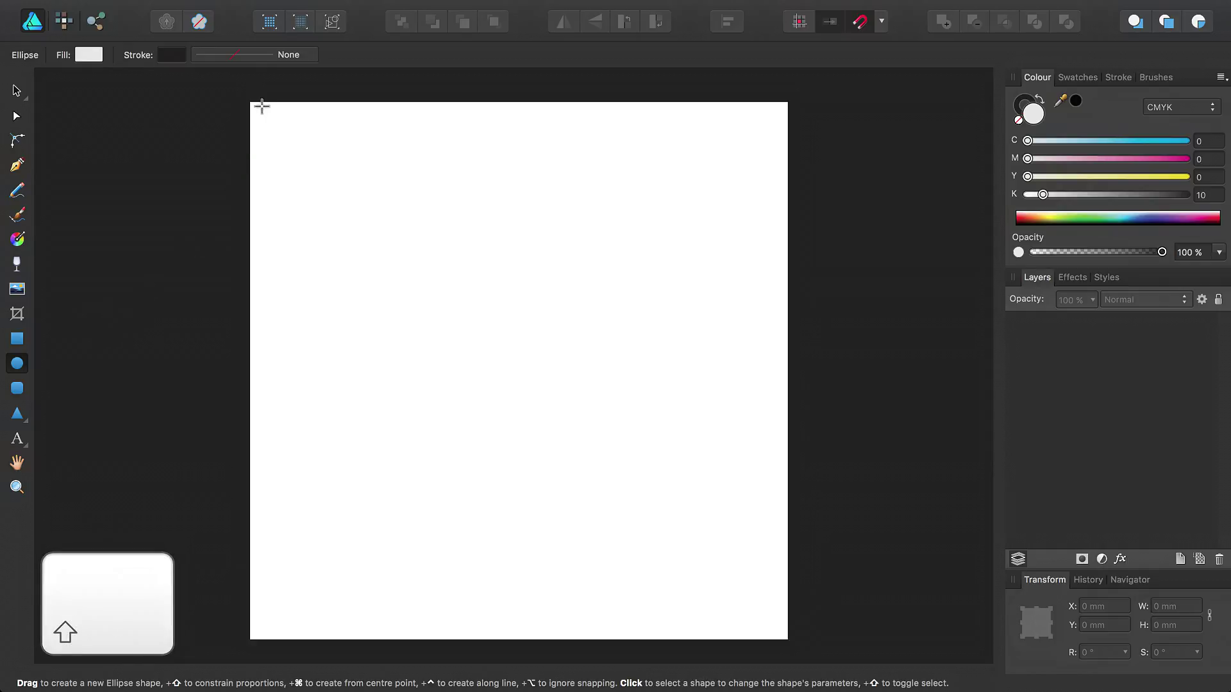
{"action": "left_click_drag", "start_coordinate": [250, 101], "coordinate": [834, 638]}
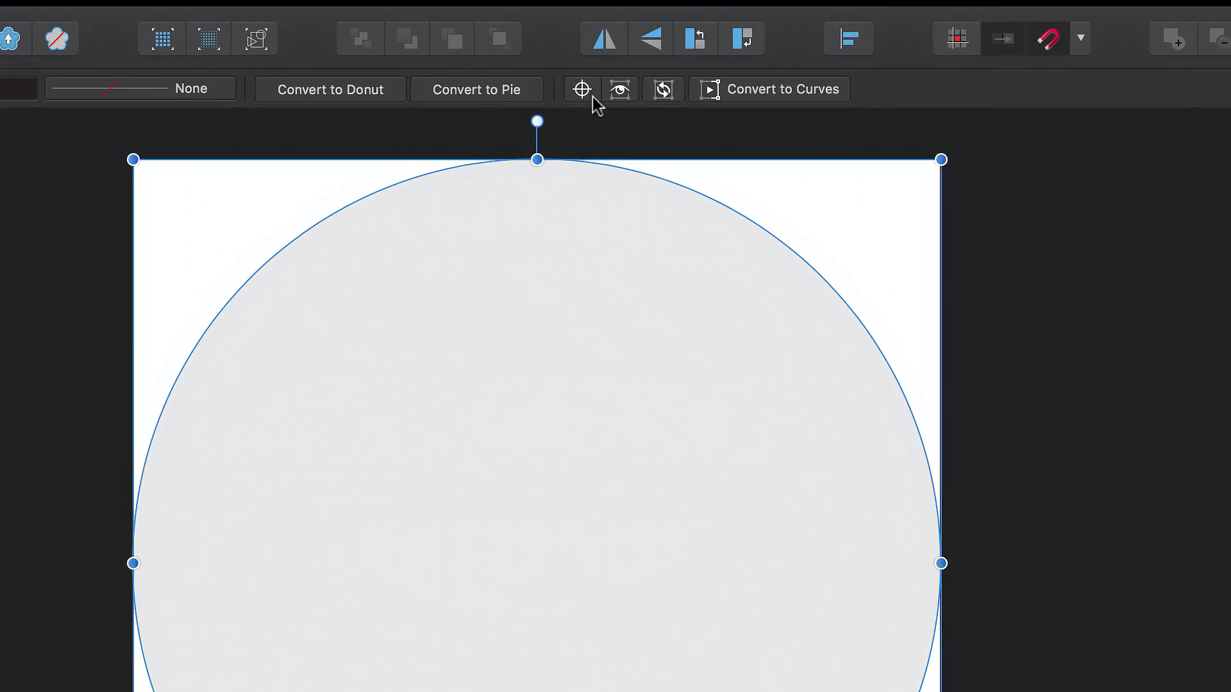
{"action": "left_click", "coordinate": [593, 96]}
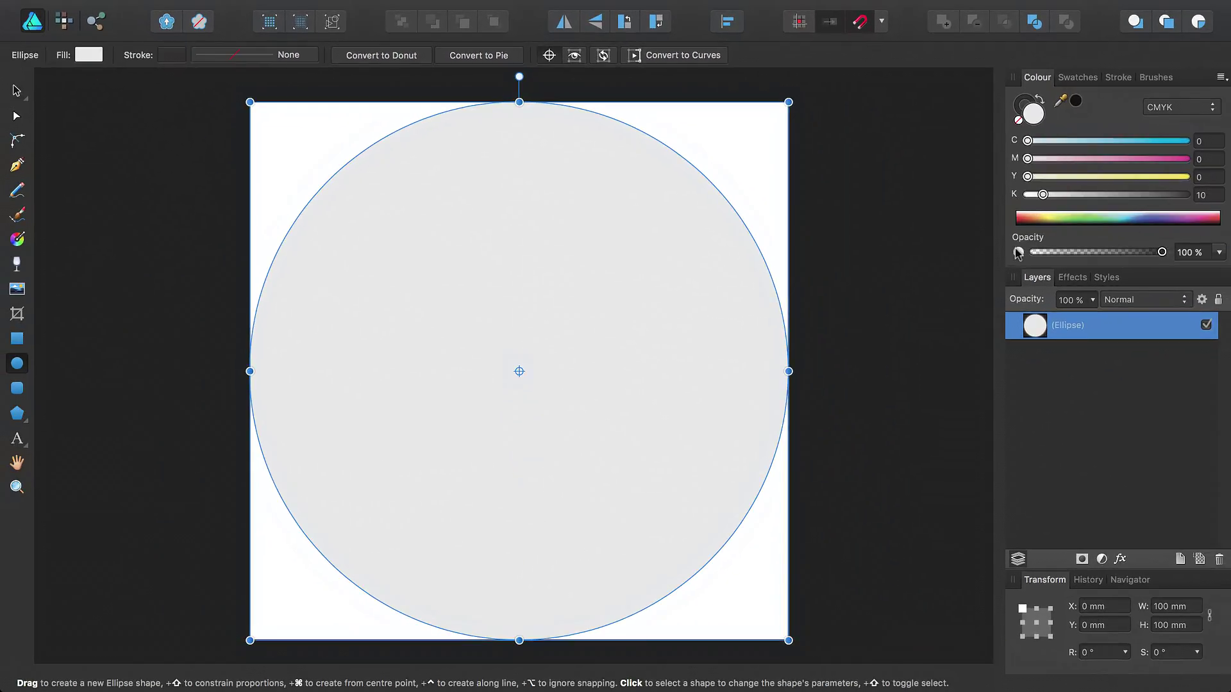
{"action": "left_click_drag", "start_coordinate": [1043, 195], "coordinate": [1211, 199]}
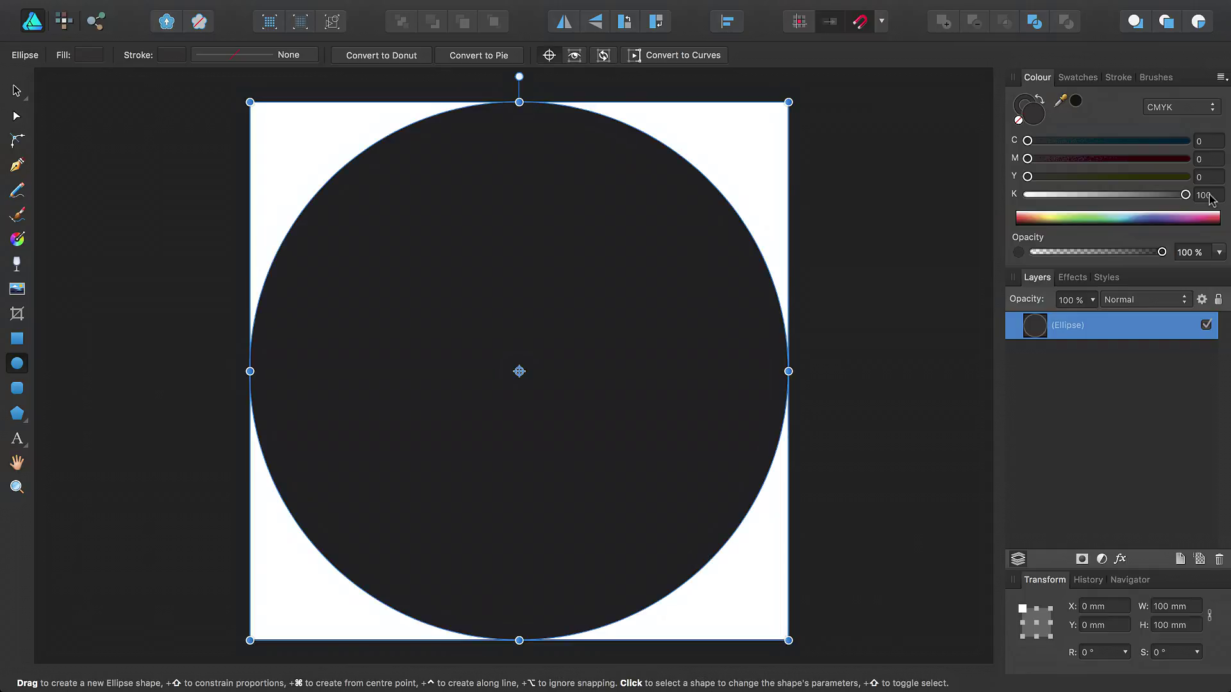
{"action": "left_click", "coordinate": [1019, 121]}
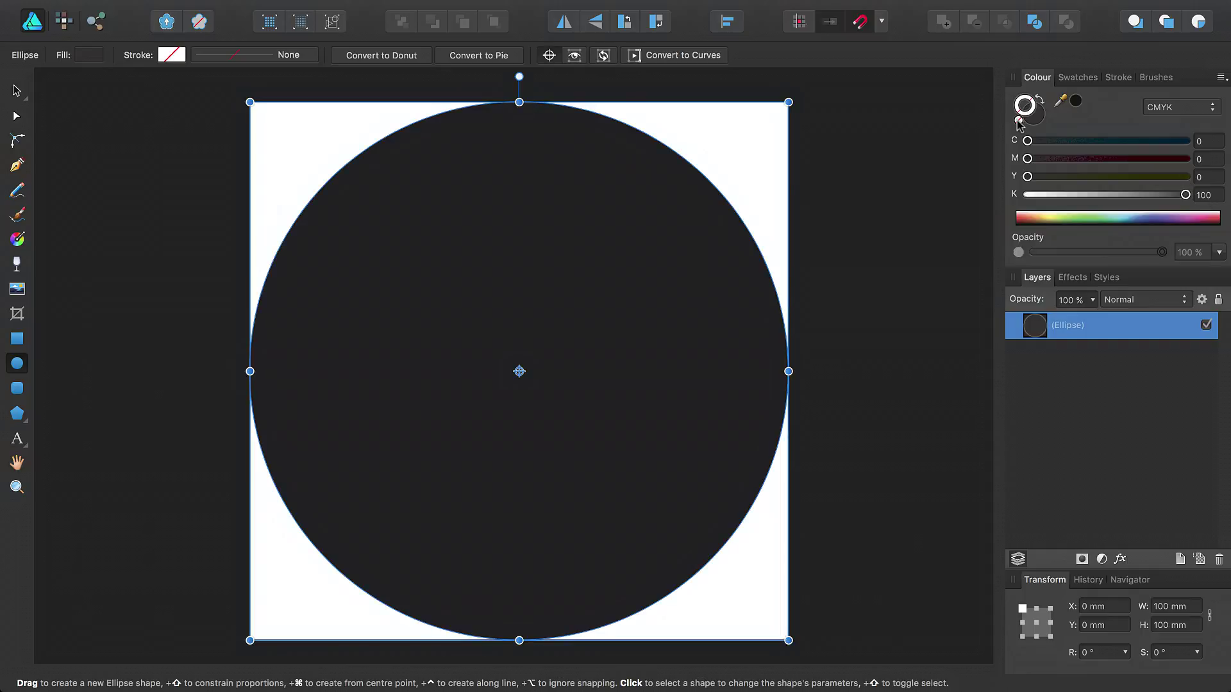
Name the circle layer 'Background' and duplicate it.
{"action": "double_click", "coordinate": [1067, 325]}
{"action": "type", "text": "Background"}
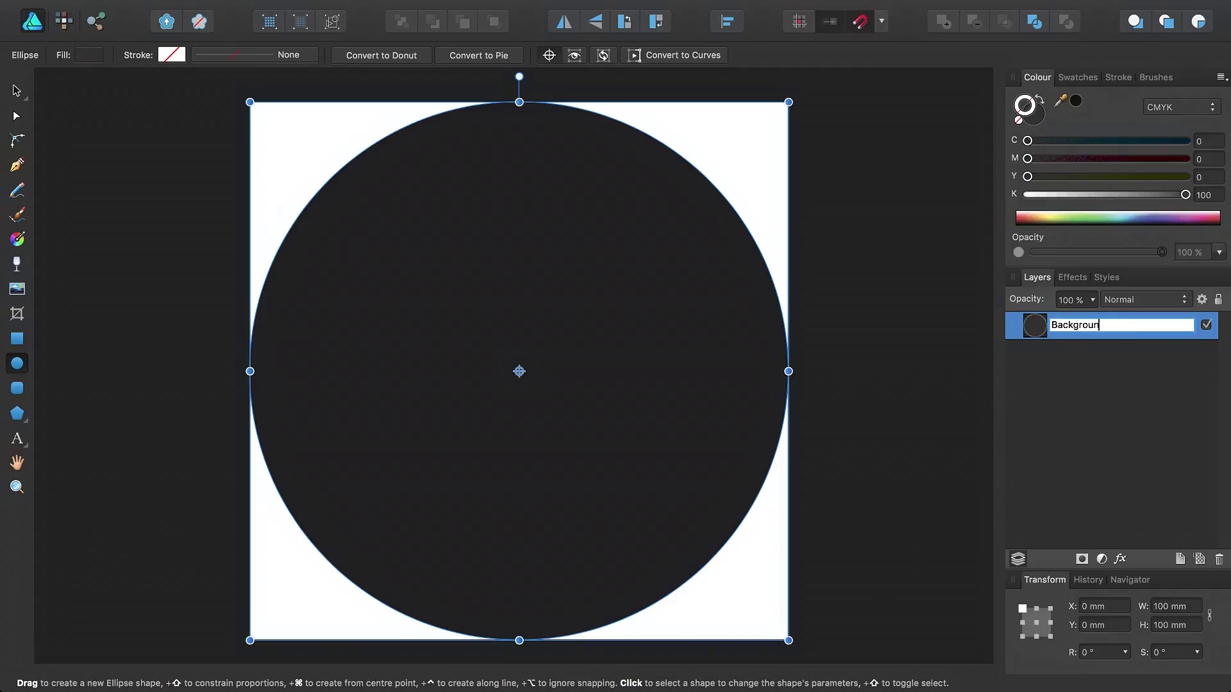
{"action": "key", "text": "Return"}
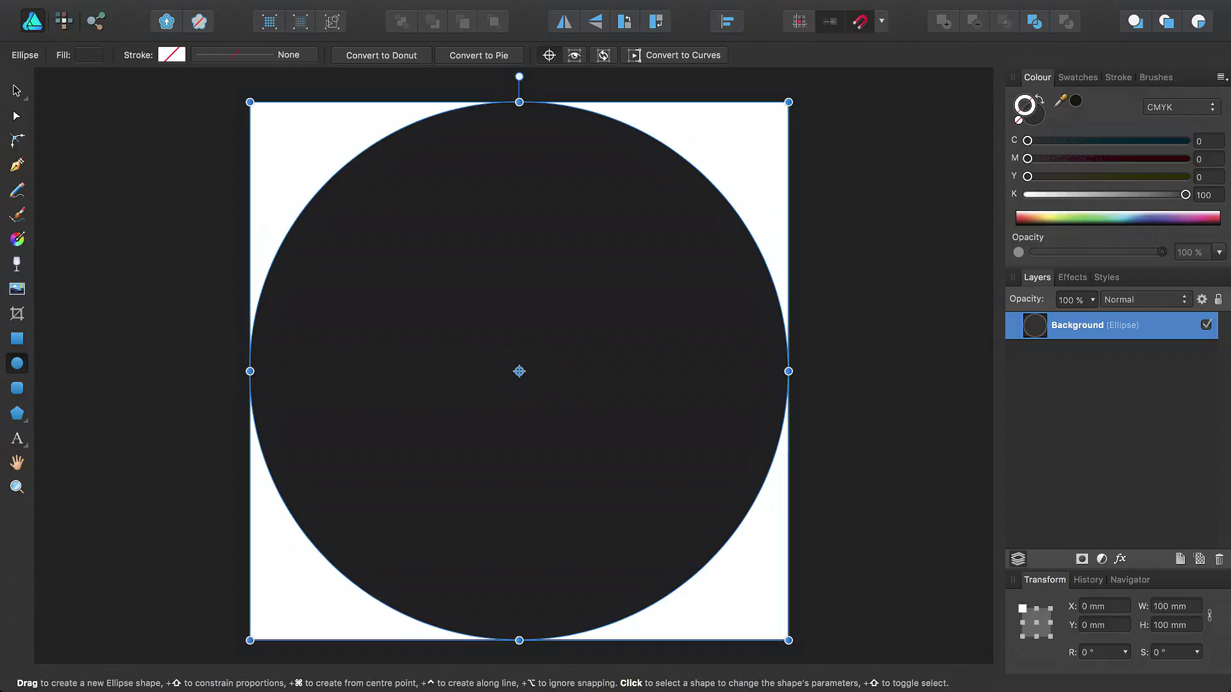
{"action": "key", "text": "super+j"}
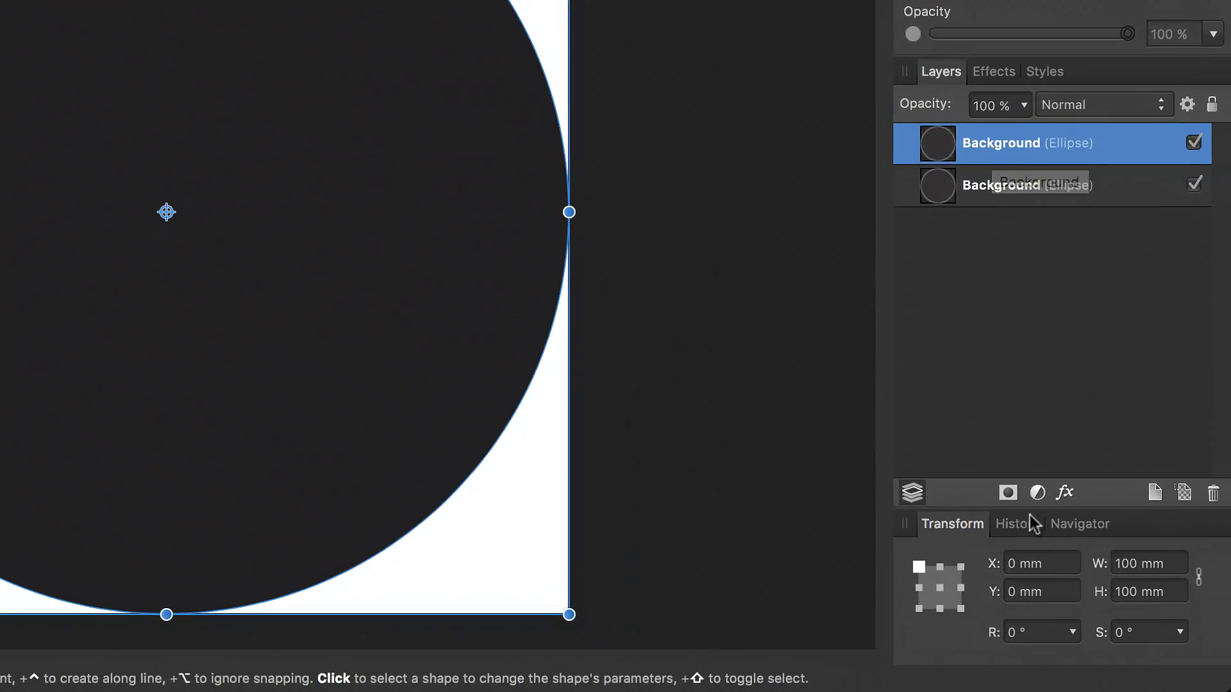
Shrink the copy to 95% of its width around its centre.
{"action": "left_click", "coordinate": [939, 588]}
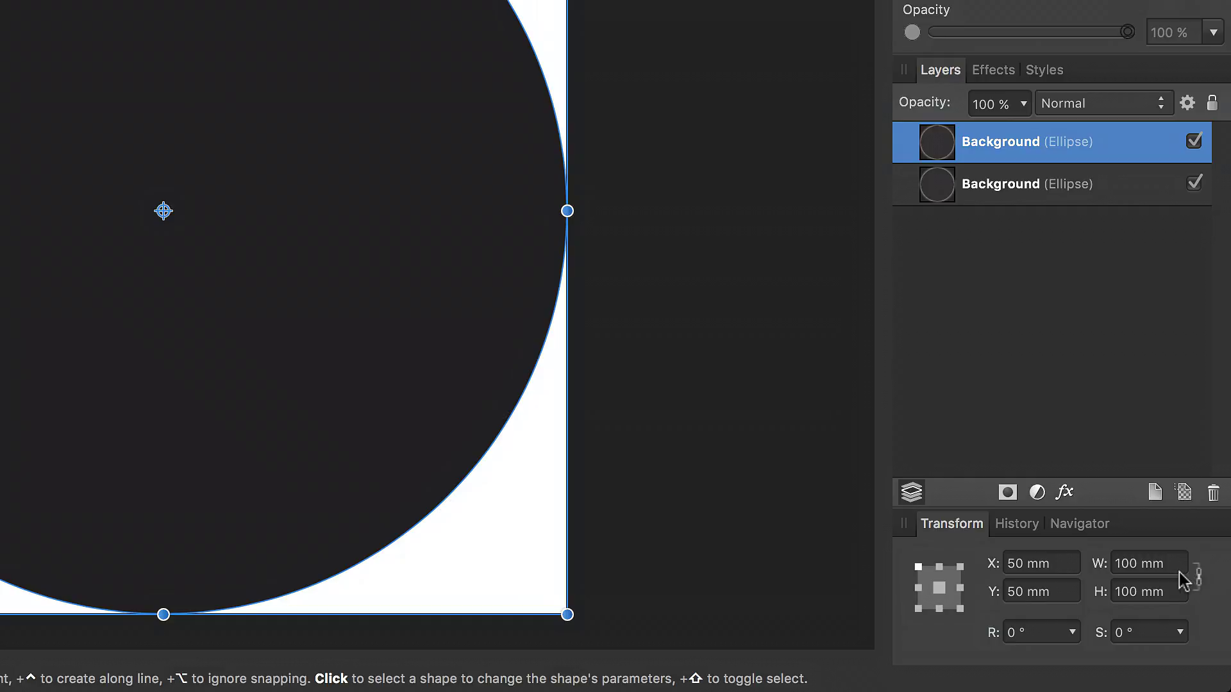
{"action": "left_click", "coordinate": [1120, 564]}
{"action": "type", "text": "-="}
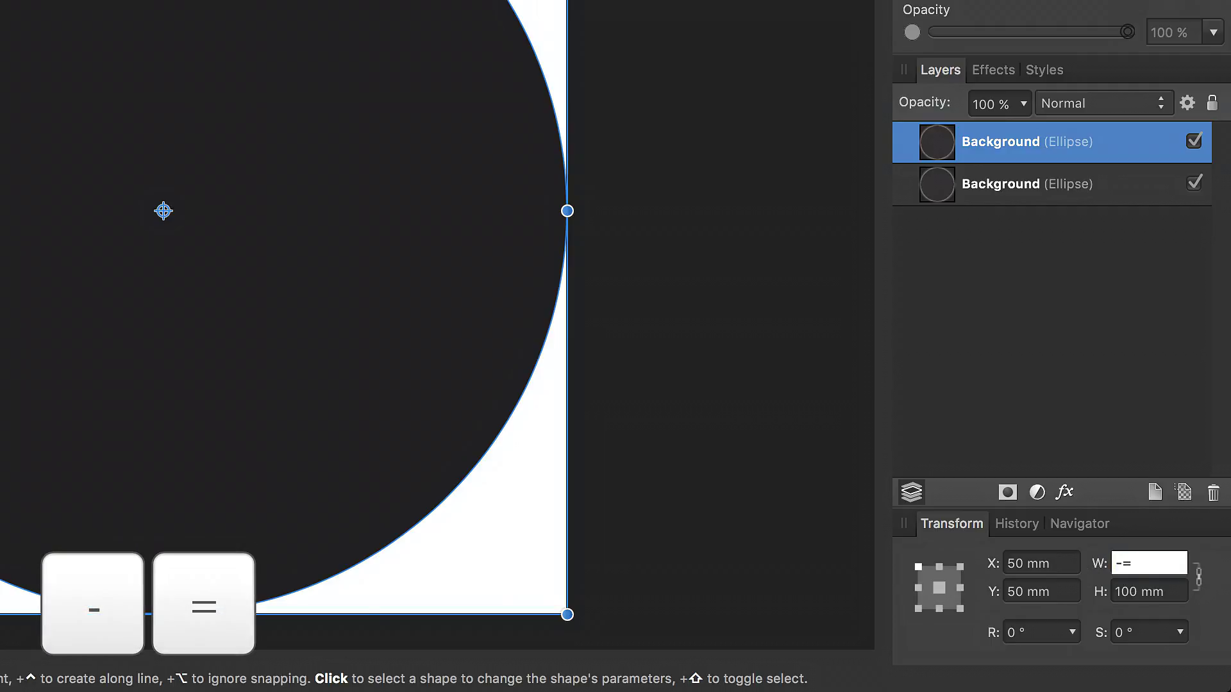
{"action": "type", "text": "5%"}
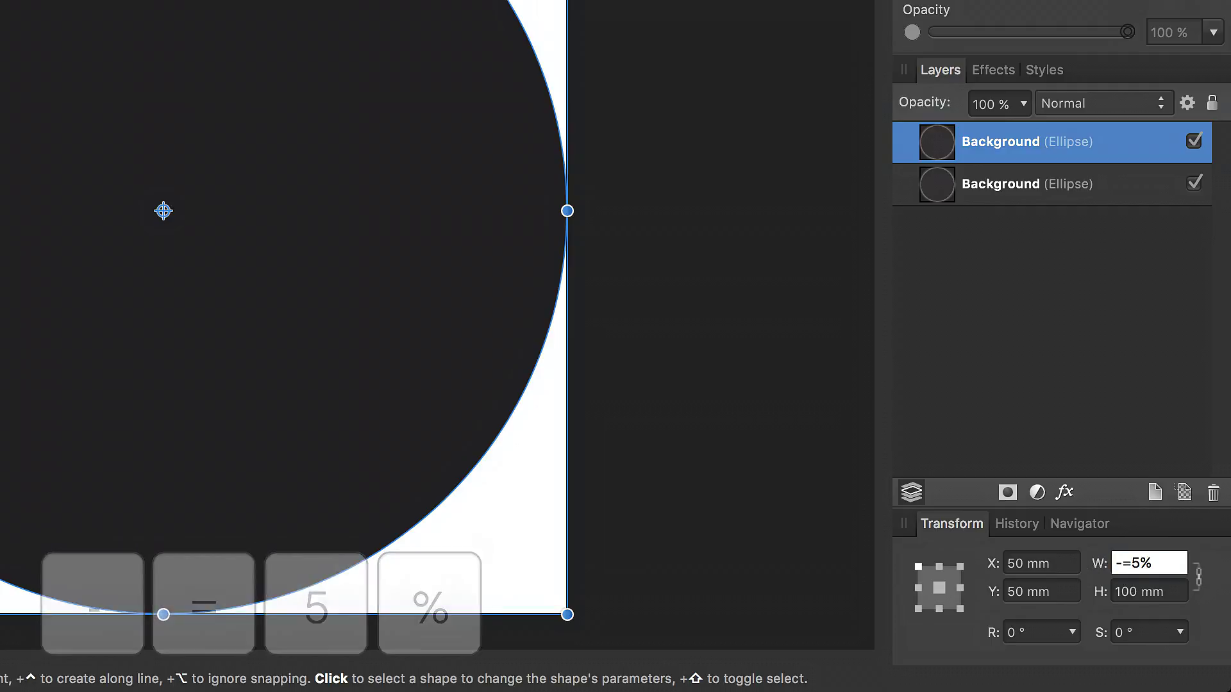
{"action": "key", "text": "Return"}
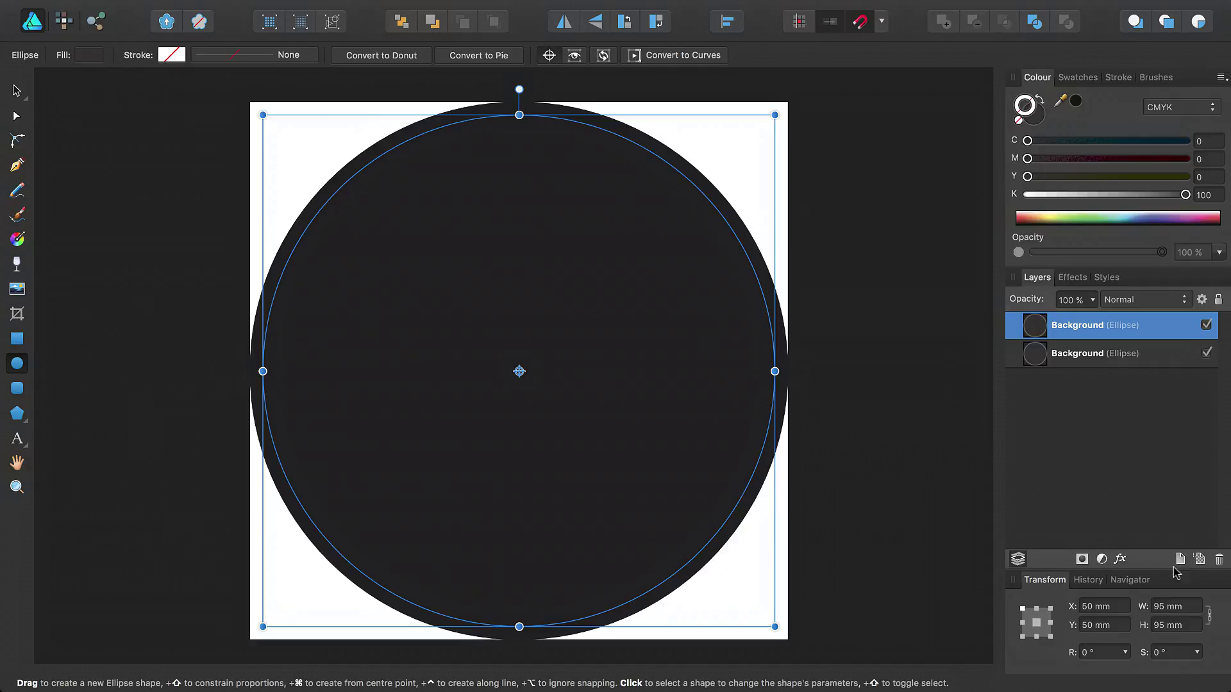
Turn the copy into an unfilled ring with a 5 pt white outline.
{"action": "left_click", "coordinate": [1041, 101]}
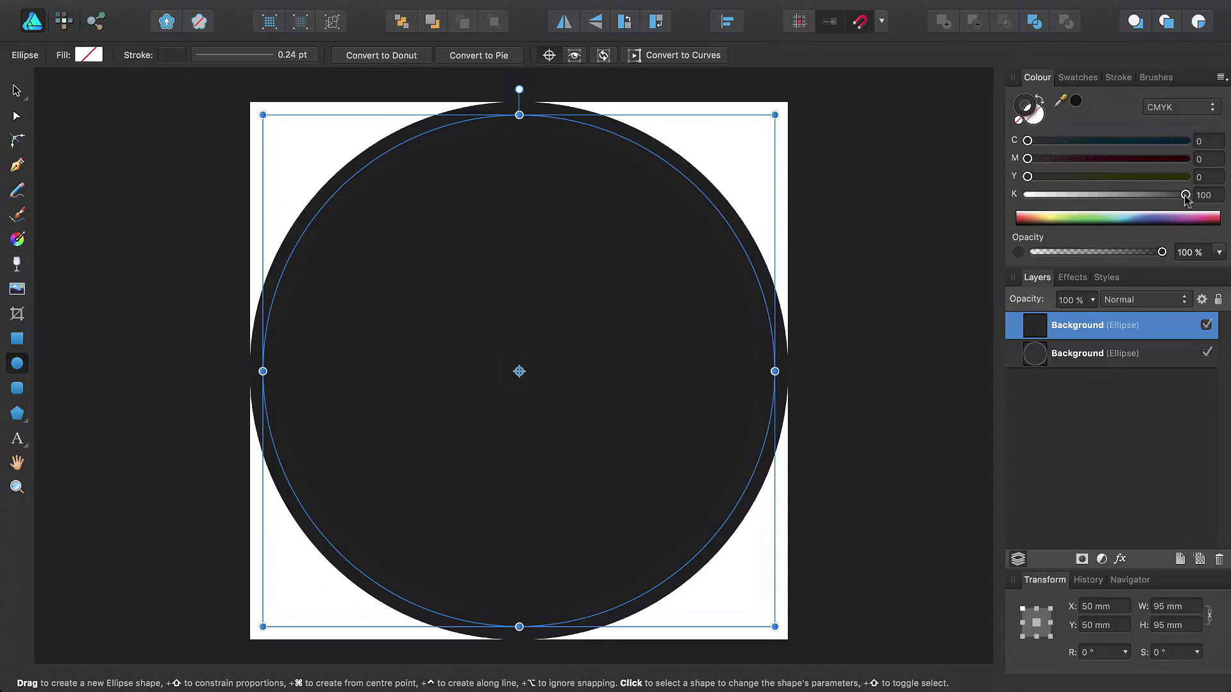
{"action": "left_click_drag", "start_coordinate": [1186, 194], "coordinate": [997, 191]}
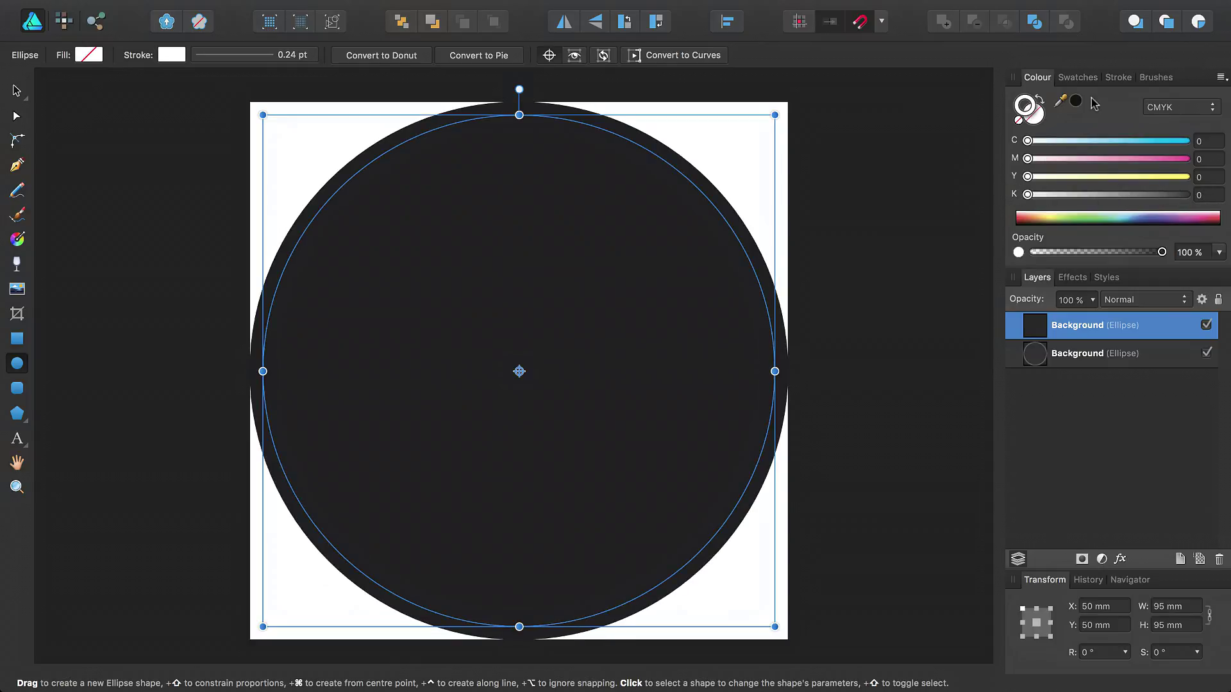
{"action": "left_click", "coordinate": [1119, 77]}
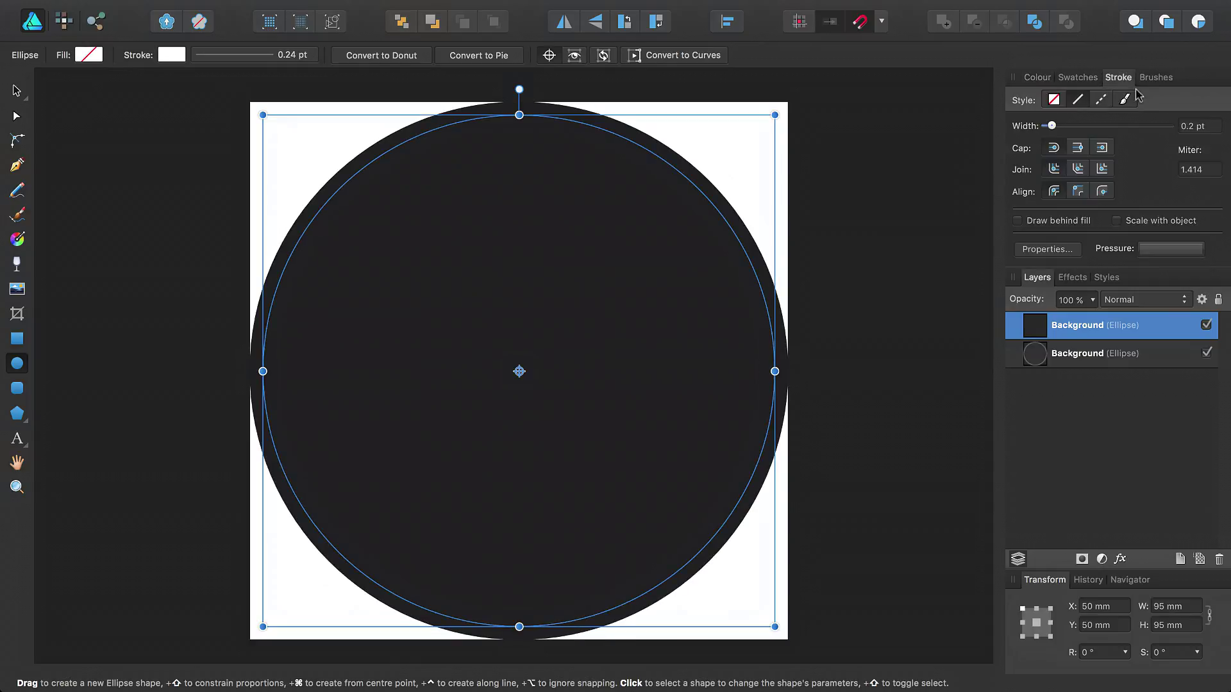
{"action": "left_click", "coordinate": [1205, 127]}
{"action": "type", "text": "5"}
{"action": "key", "text": "Return"}
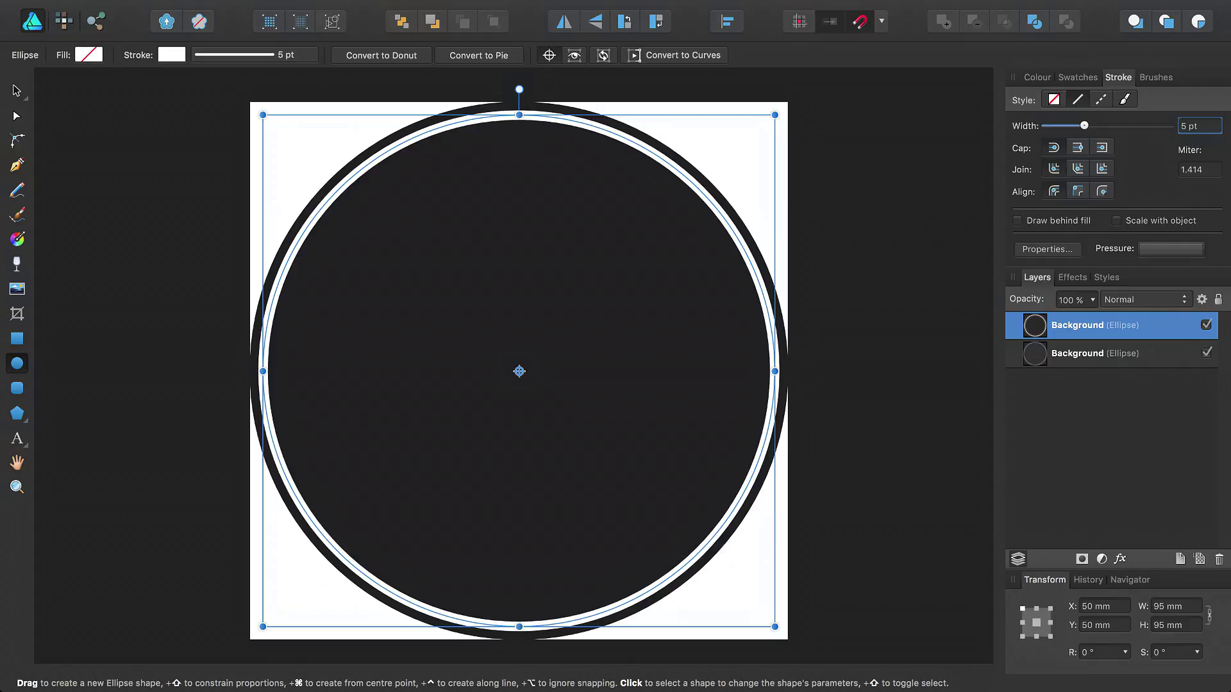
Rename the ring layer 'Border'.
{"action": "left_click", "coordinate": [1085, 328]}
{"action": "double_click", "coordinate": [1085, 326]}
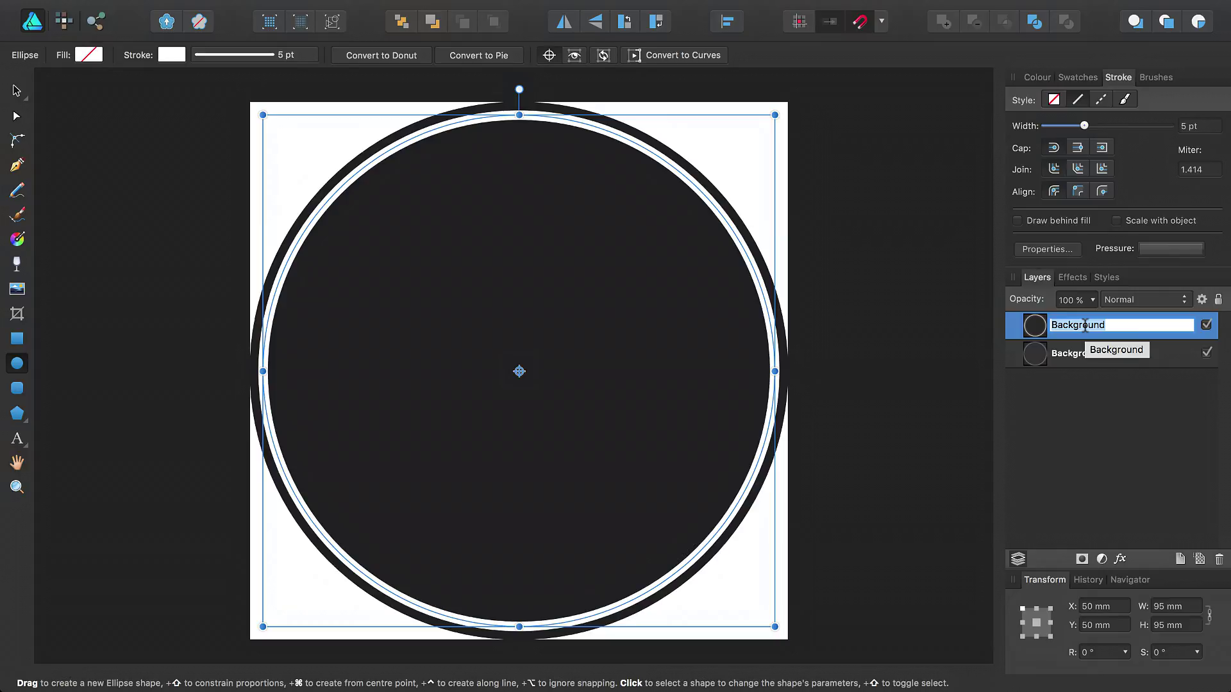
{"action": "type", "text": "Border"}
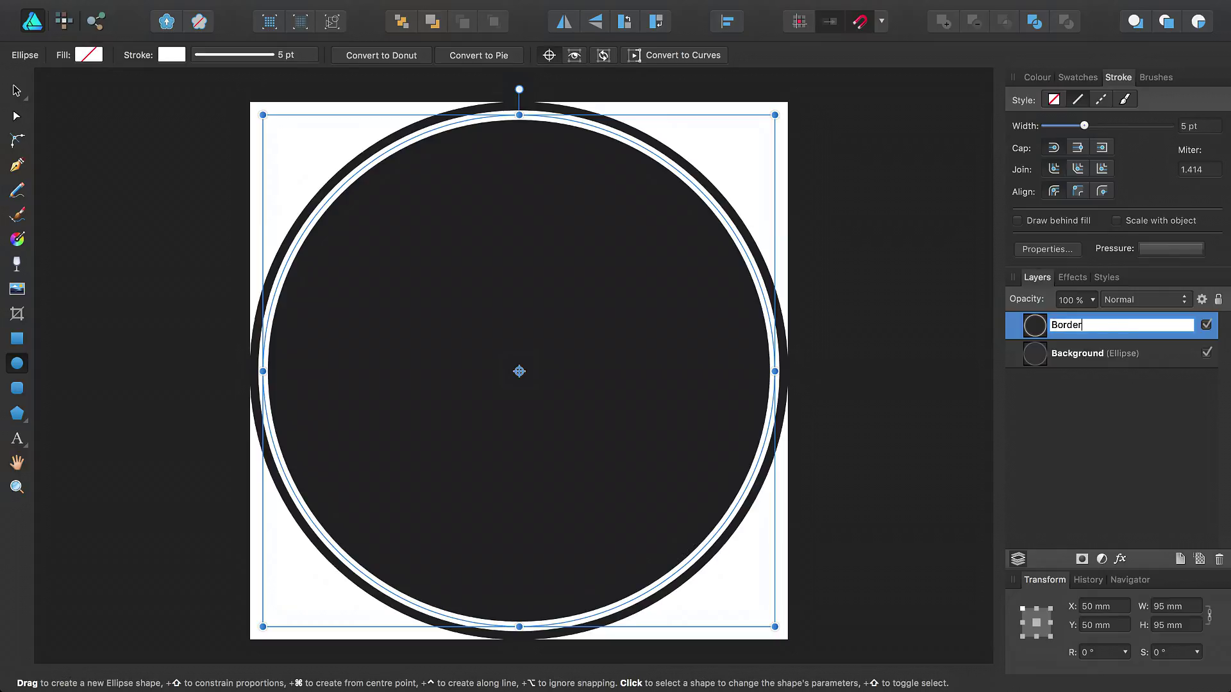
{"action": "key", "text": "Return"}
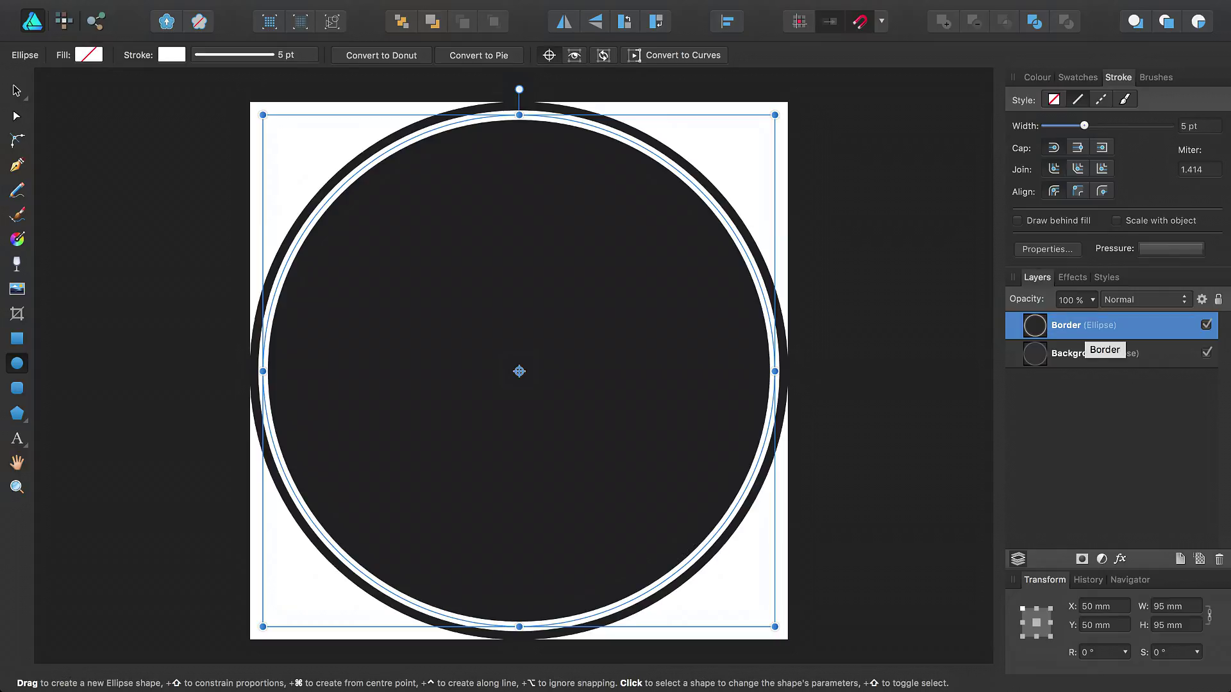
Duplicate the Border ring into a smaller 90.3 mm copy named 'Knot'.
{"action": "key", "text": "super+j"}
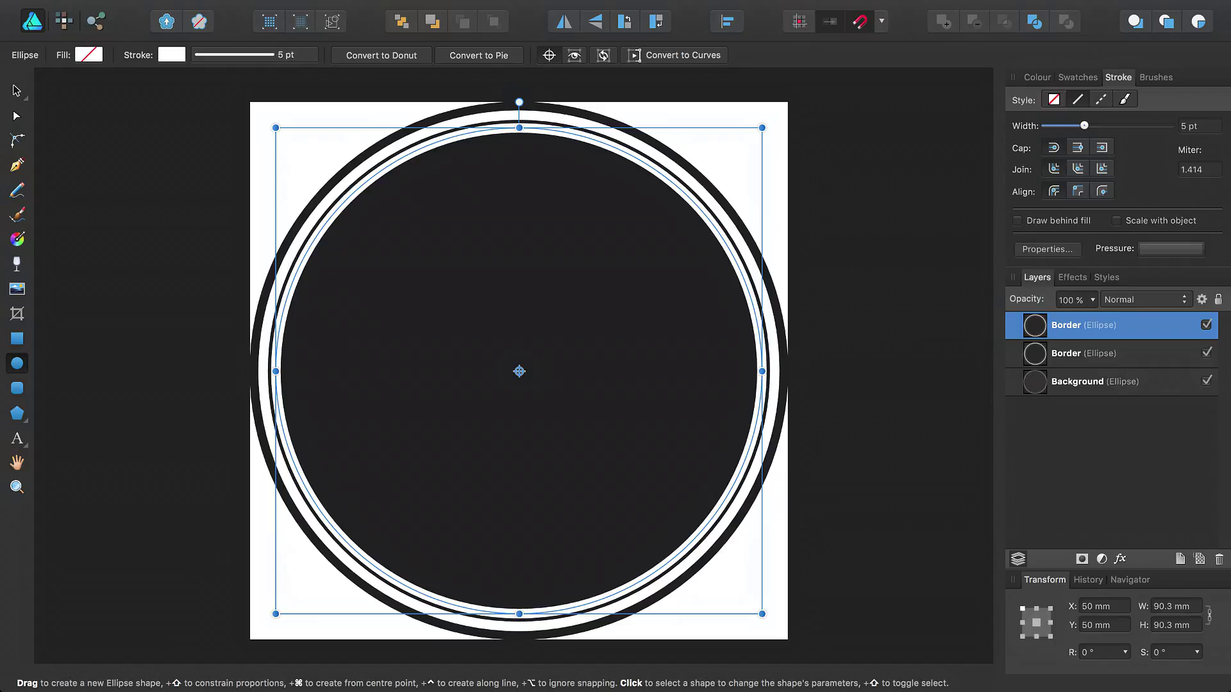
{"action": "double_click", "coordinate": [1066, 325]}
{"action": "type", "text": "Knot"}
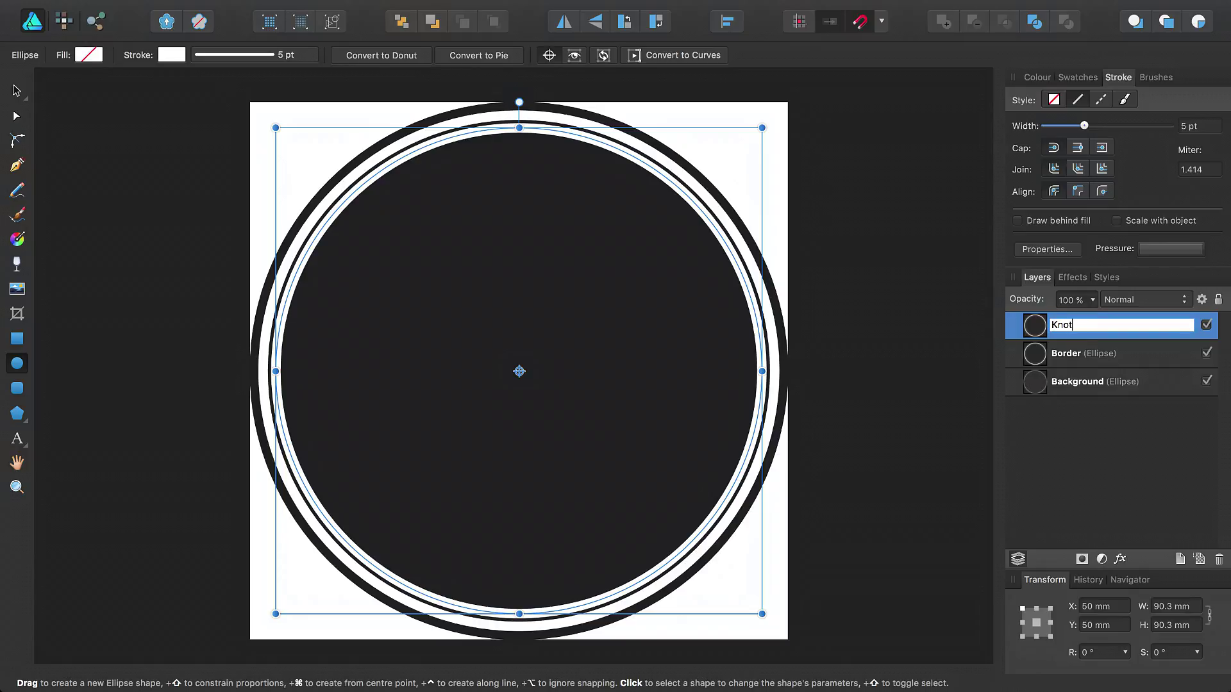
{"action": "key", "text": "Return"}
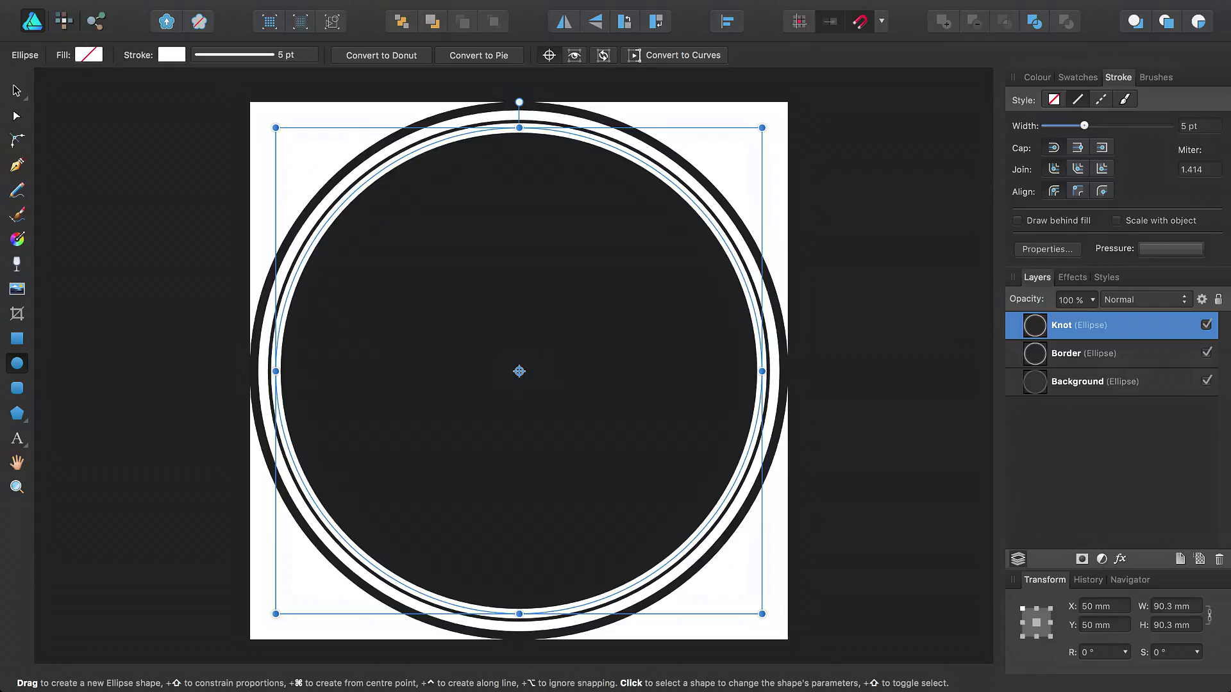
Convert the Border ring into a pie running from 90° to 210°.
{"action": "left_click", "coordinate": [1109, 360]}
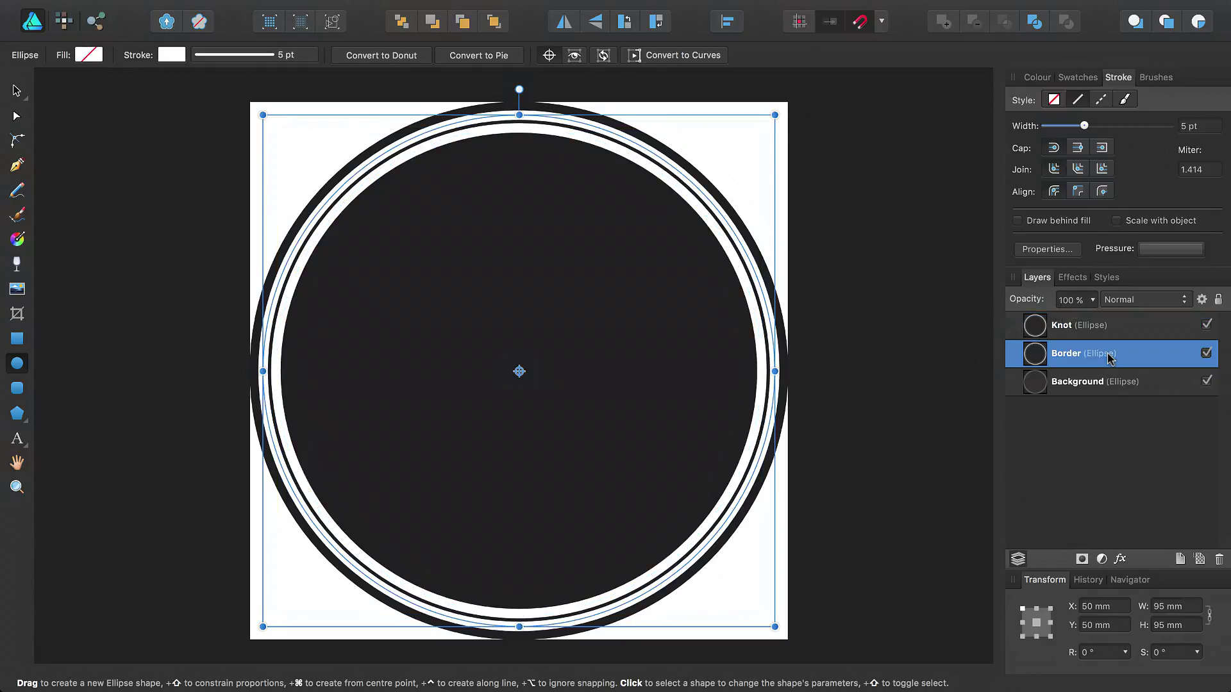
{"action": "left_click", "coordinate": [487, 63]}
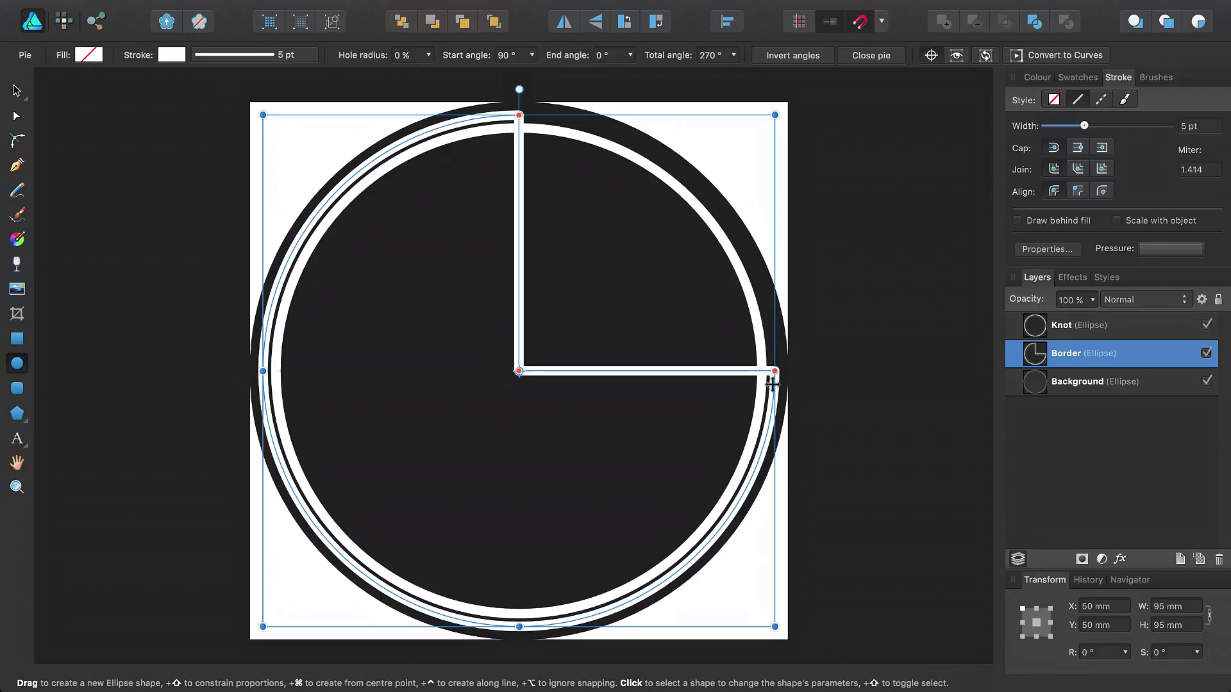
{"action": "left_click_drag", "start_coordinate": [776, 371], "coordinate": [316, 488]}
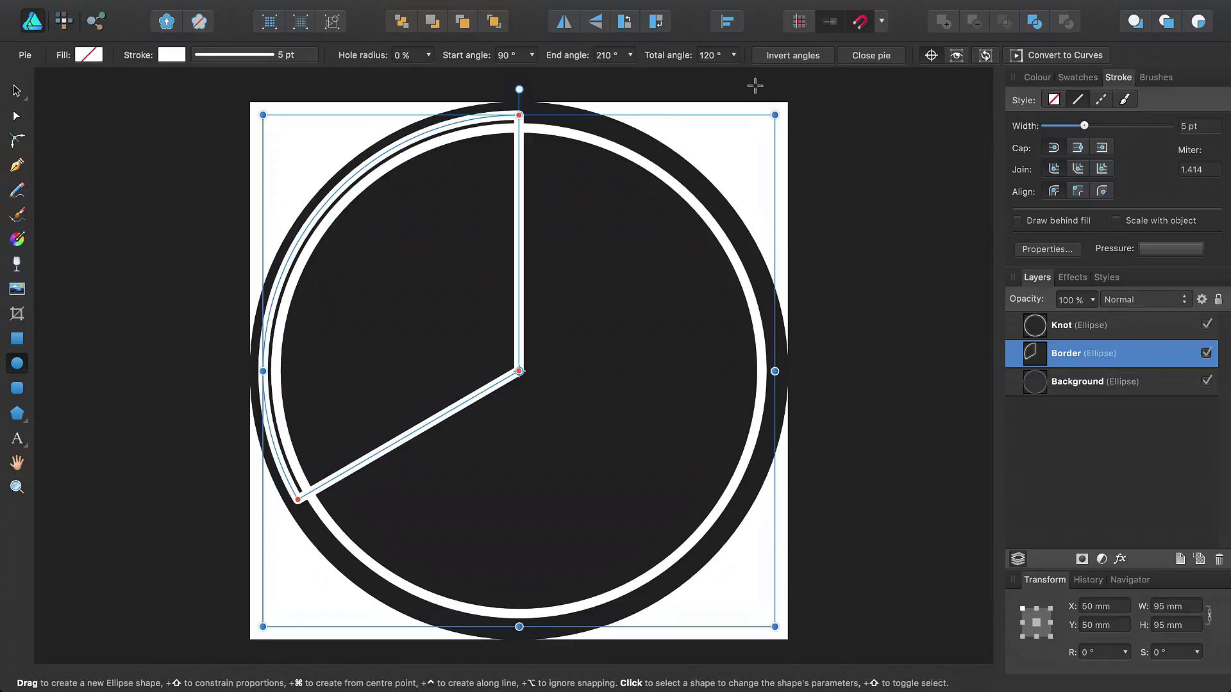
Rotate the Knot ring about its top point to roughly 330°.
{"action": "key", "text": "v"}
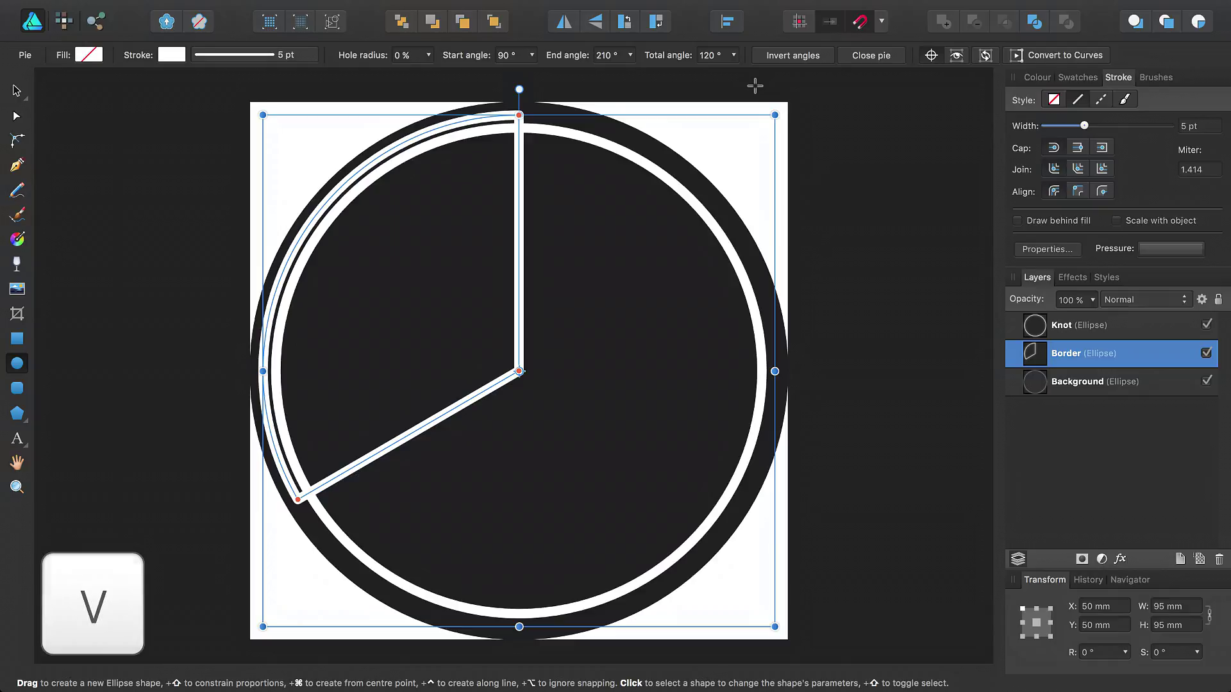
{"action": "key", "text": "v"}
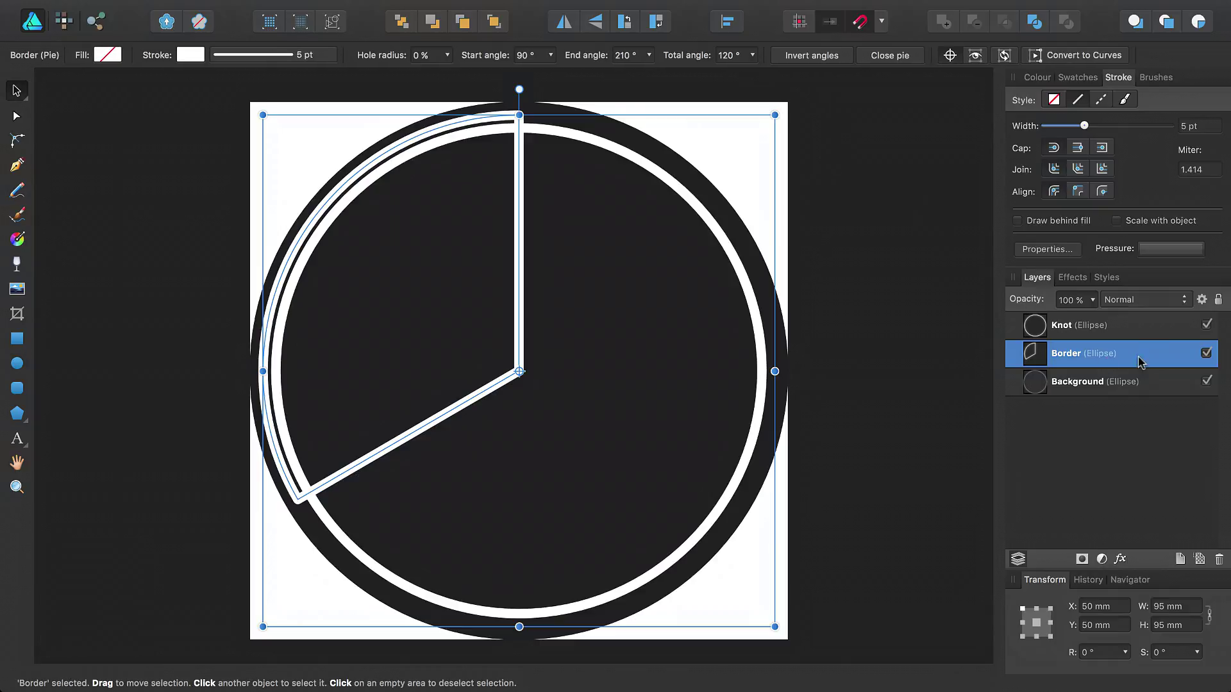
{"action": "left_click", "coordinate": [1132, 330]}
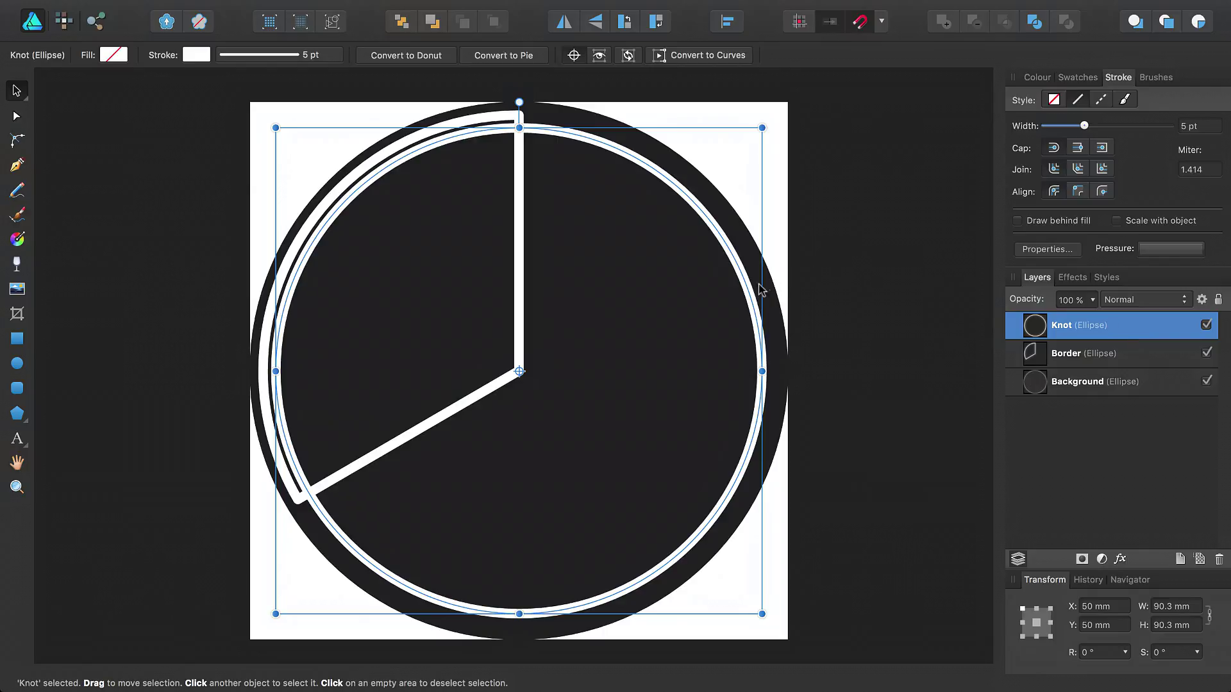
{"action": "left_click_drag", "start_coordinate": [747, 295], "coordinate": [744, 279]}
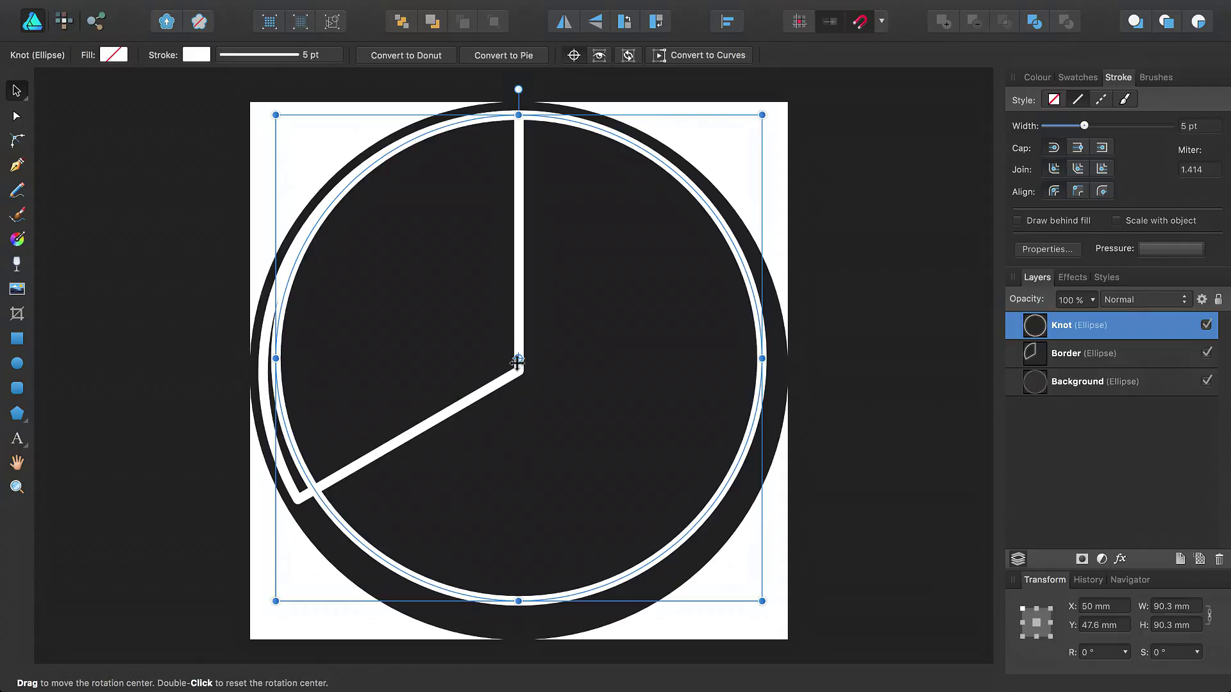
{"action": "left_click_drag", "start_coordinate": [518, 358], "coordinate": [520, 114]}
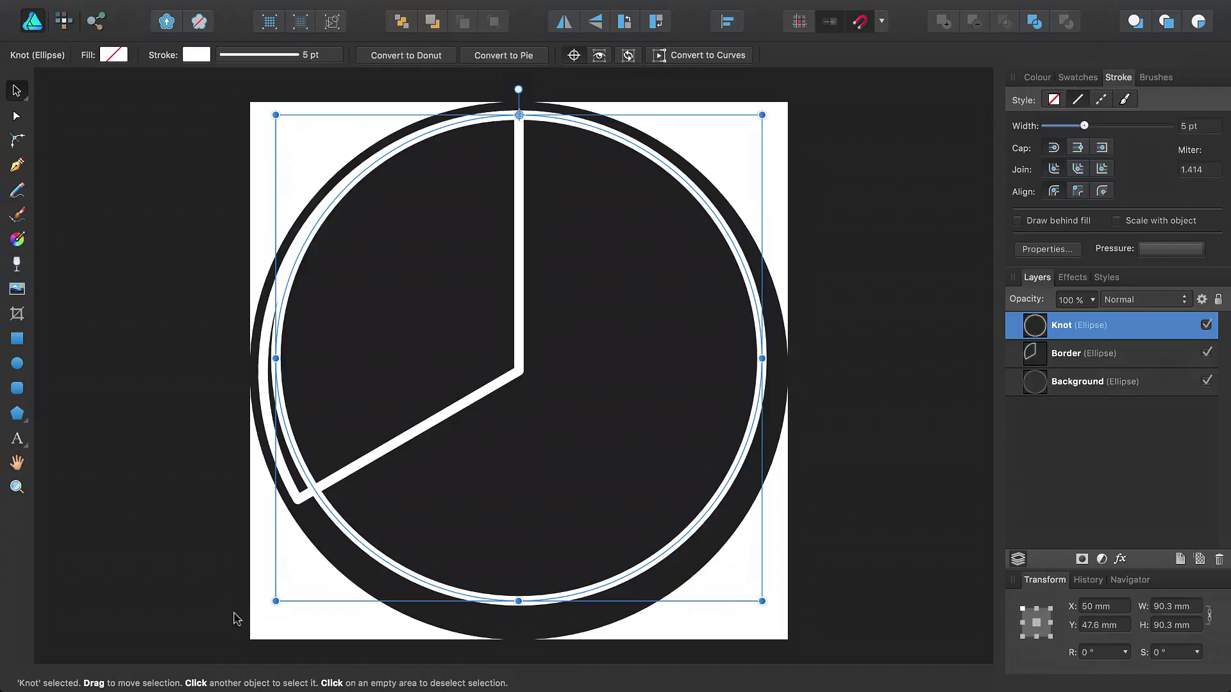
{"action": "left_click_drag", "start_coordinate": [271, 610], "coordinate": [84, 400]}
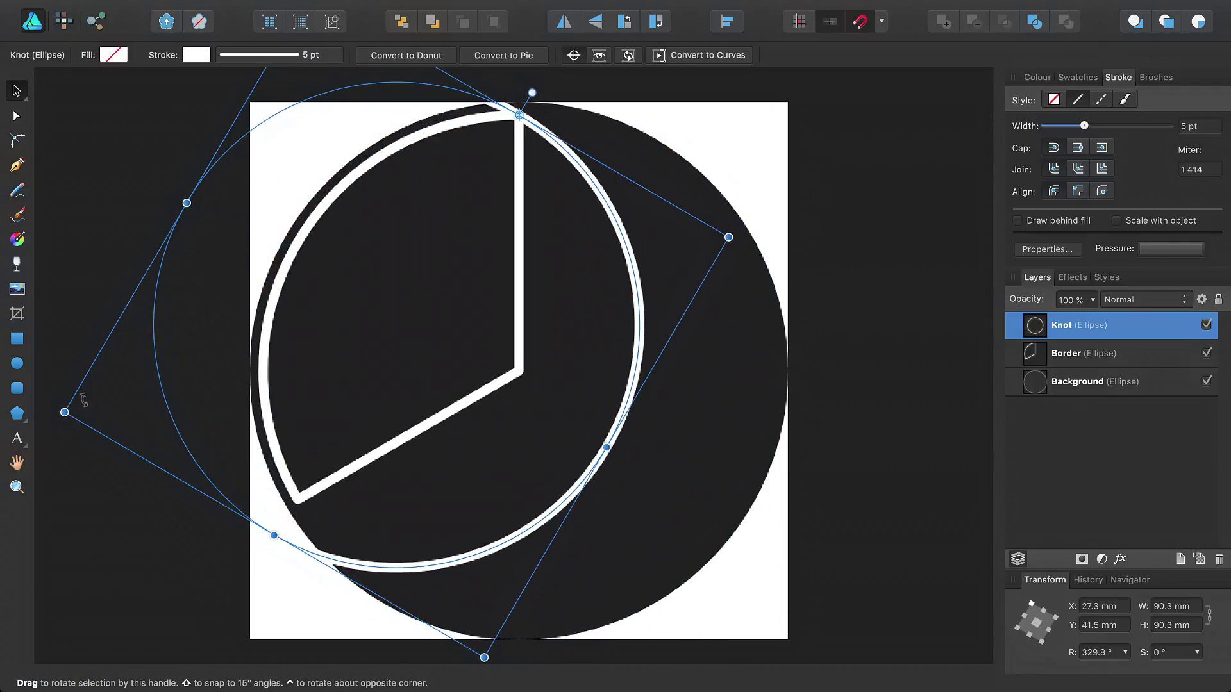
Scale the Knot ring proportionally to 82.1 mm, settling its rotation at 330°.
{"action": "key", "text": "shift"}
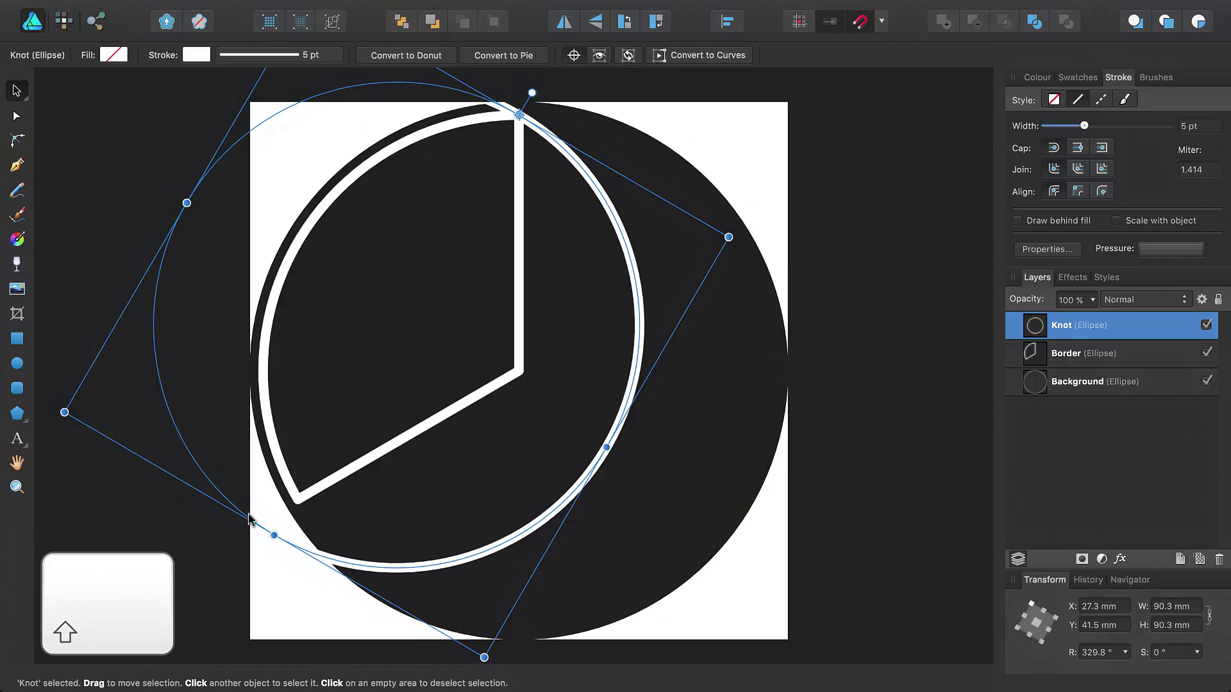
{"action": "left_click_drag", "start_coordinate": [273, 534], "coordinate": [294, 499]}
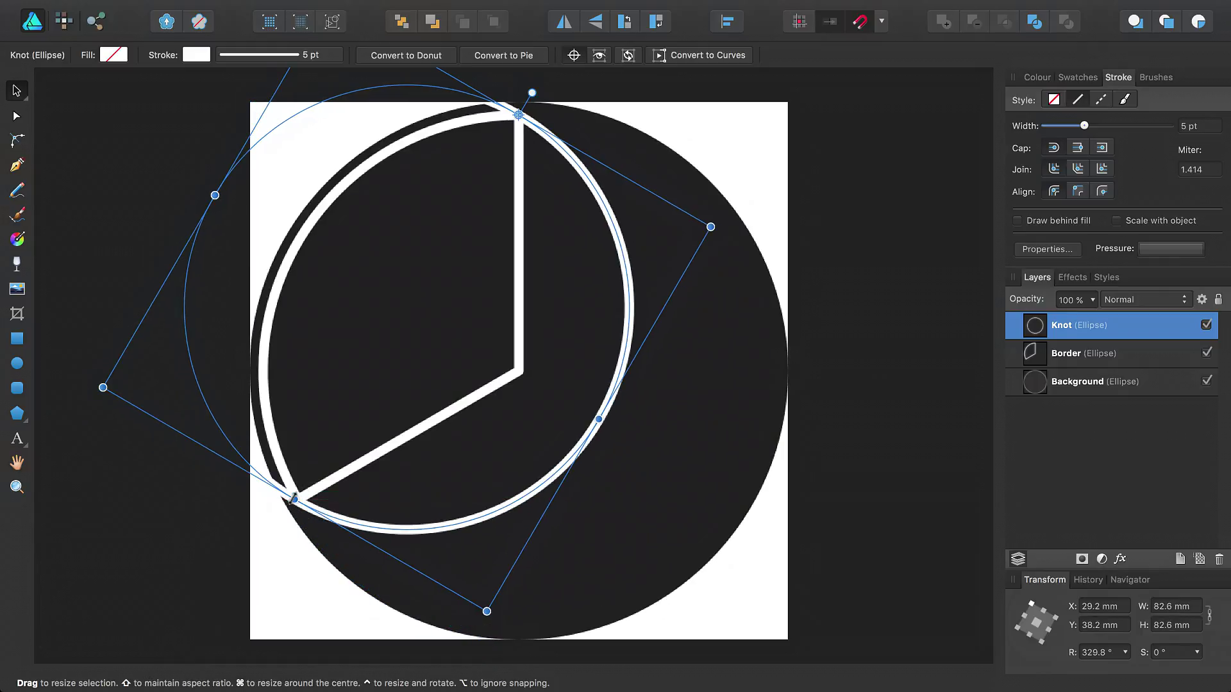
{"action": "left_click_drag", "start_coordinate": [97, 389], "coordinate": [105, 389]}
{"action": "left_click_drag", "start_coordinate": [294, 499], "coordinate": [297, 498]}
{"action": "left_click_drag", "start_coordinate": [105, 389], "coordinate": [106, 387]}
{"action": "left_click_drag", "start_coordinate": [297, 498], "coordinate": [300, 493]}
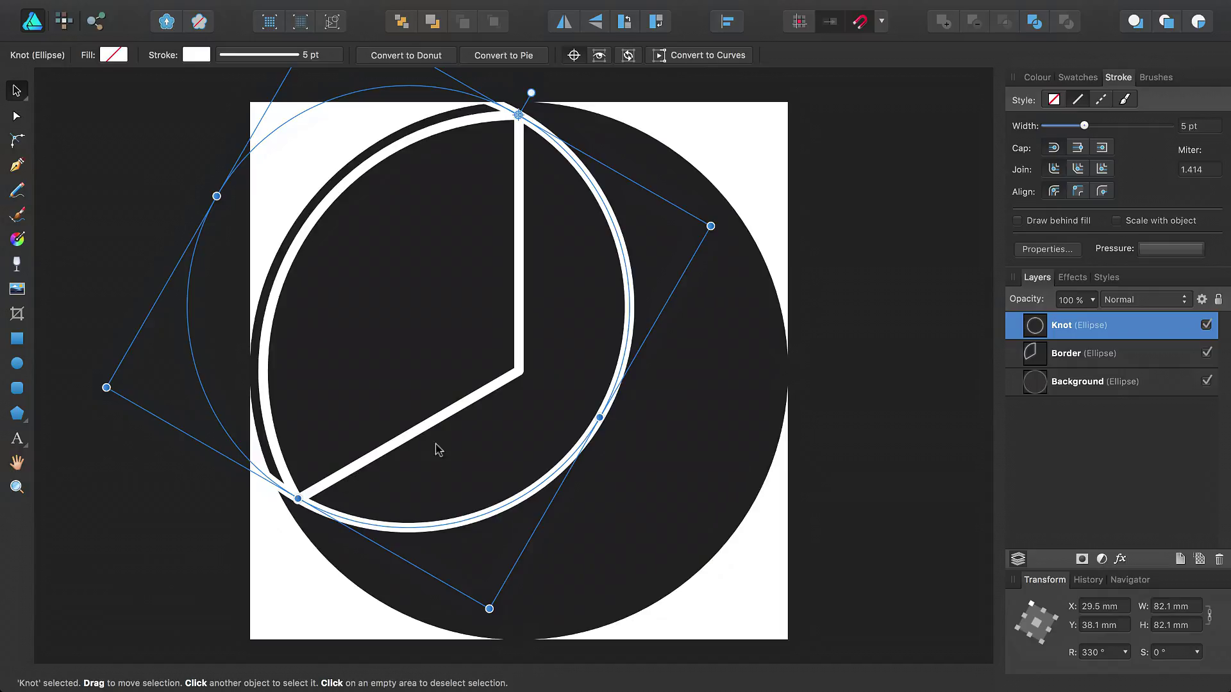
Close the Border pie back into a full ring and reselect the Knot layer.
{"action": "left_click", "coordinate": [882, 23]}
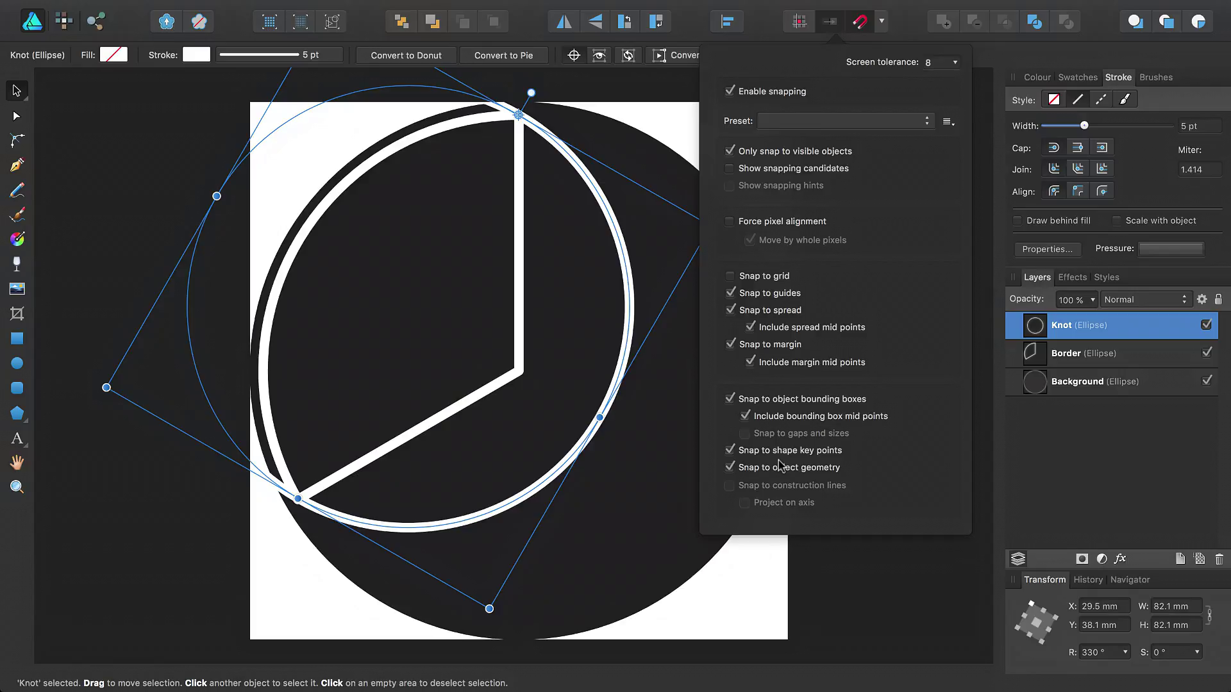
{"action": "left_click", "coordinate": [1119, 359]}
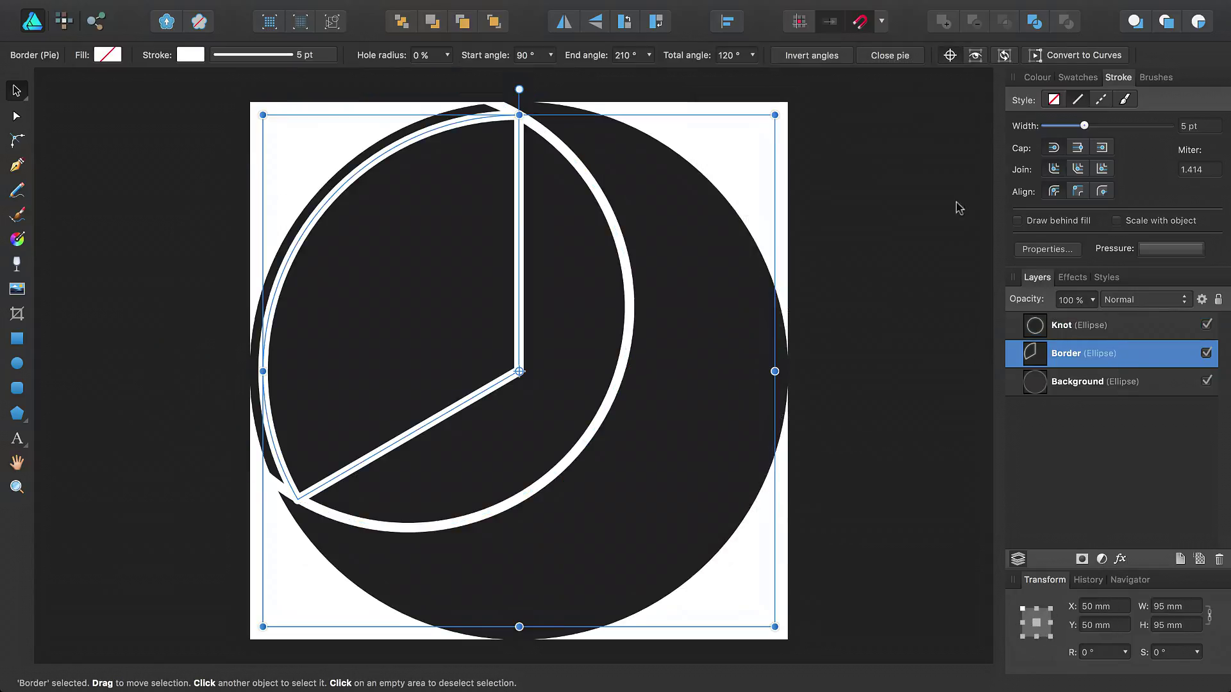
{"action": "left_click", "coordinate": [895, 61]}
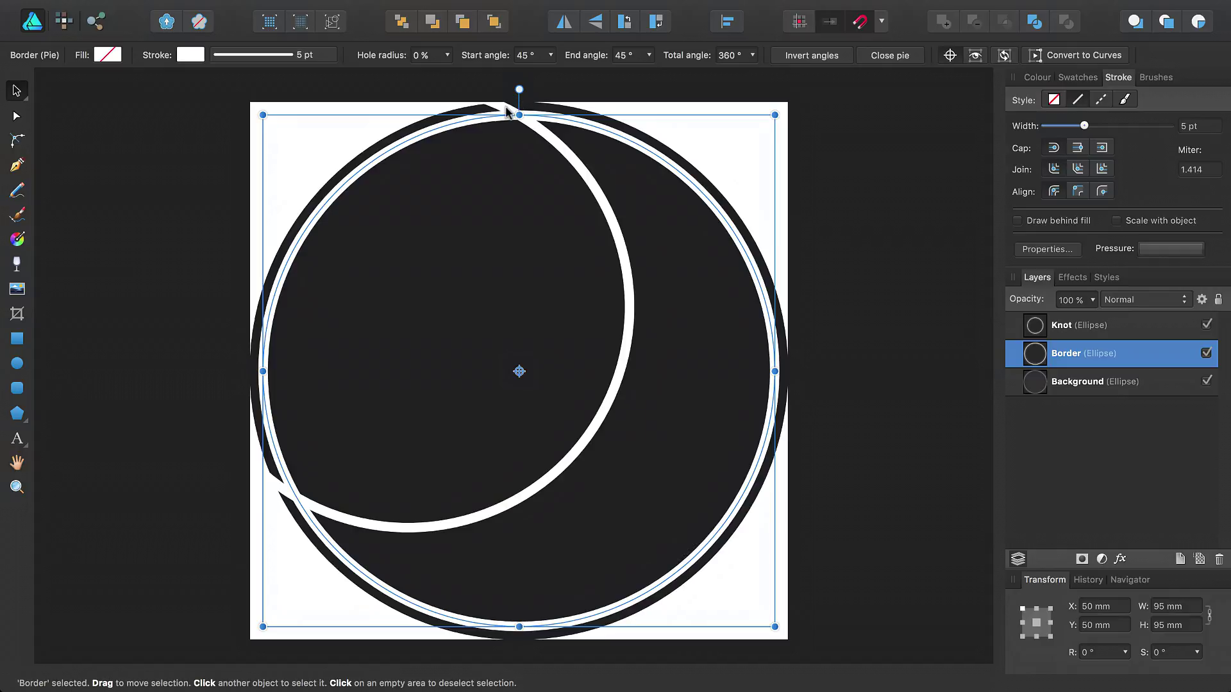
{"action": "left_click", "coordinate": [1111, 329]}
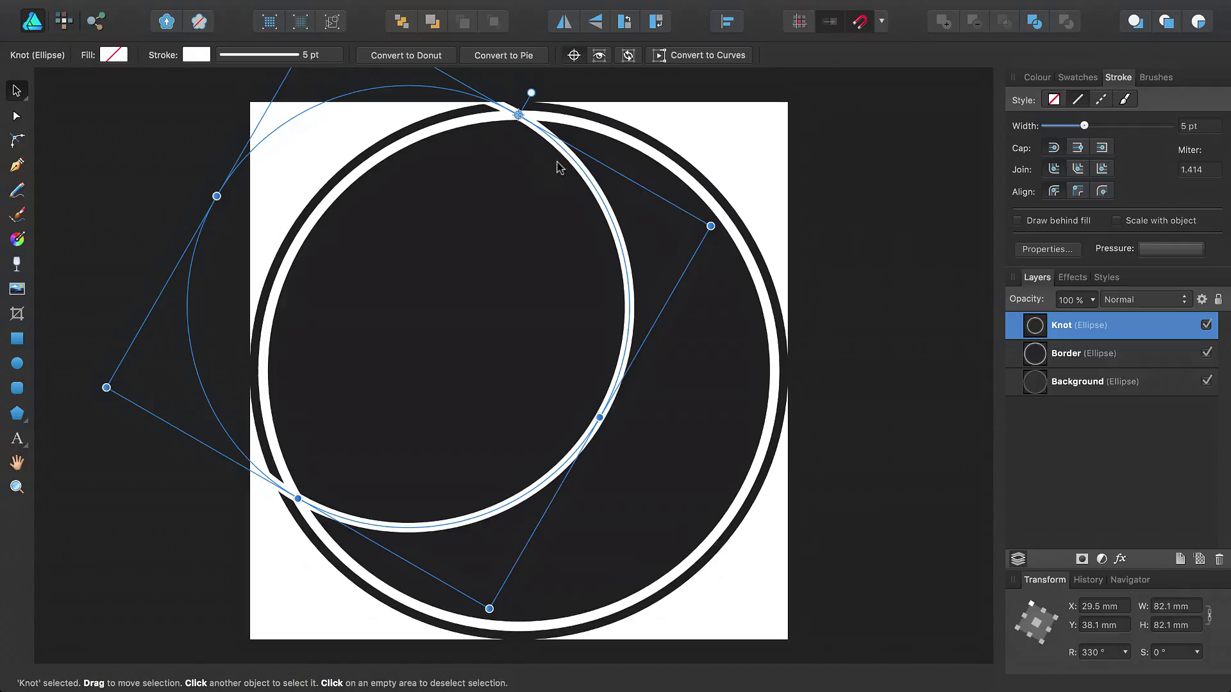
Add two Knot copies rotated 120° and 240° around the page centre.
{"action": "left_click_drag", "start_coordinate": [518, 115], "coordinate": [518, 372]}
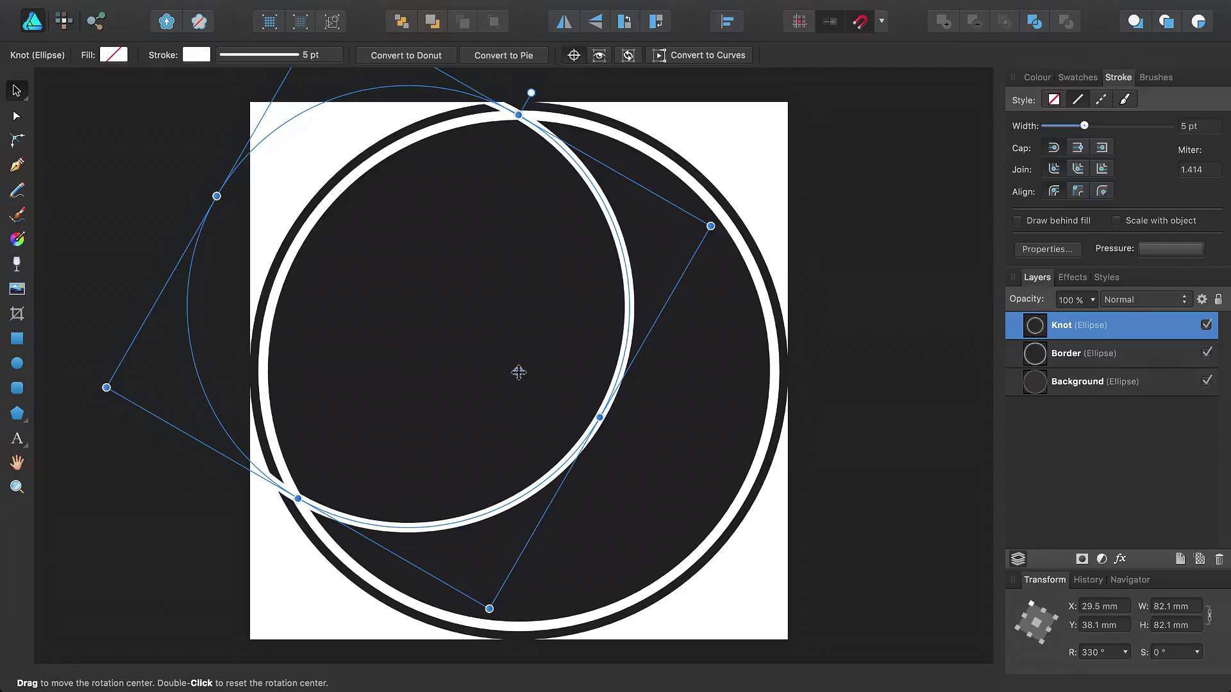
{"action": "key", "text": "super+j"}
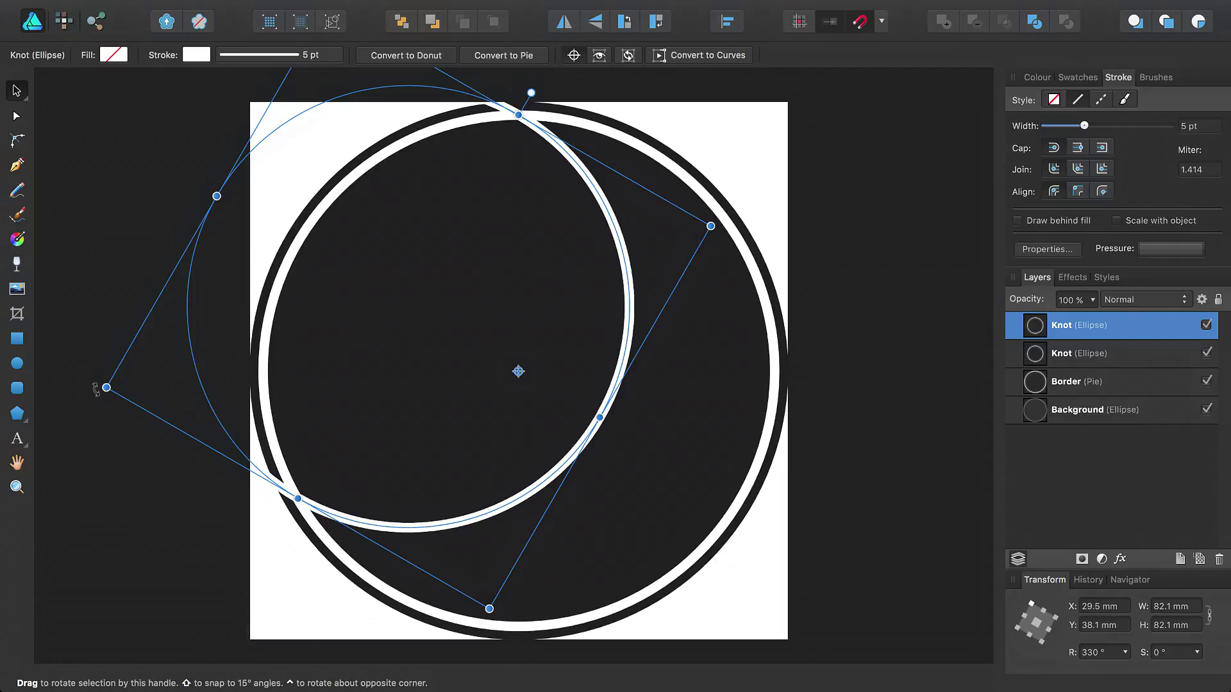
{"action": "left_click_drag", "start_coordinate": [96, 388], "coordinate": [644, 583]}
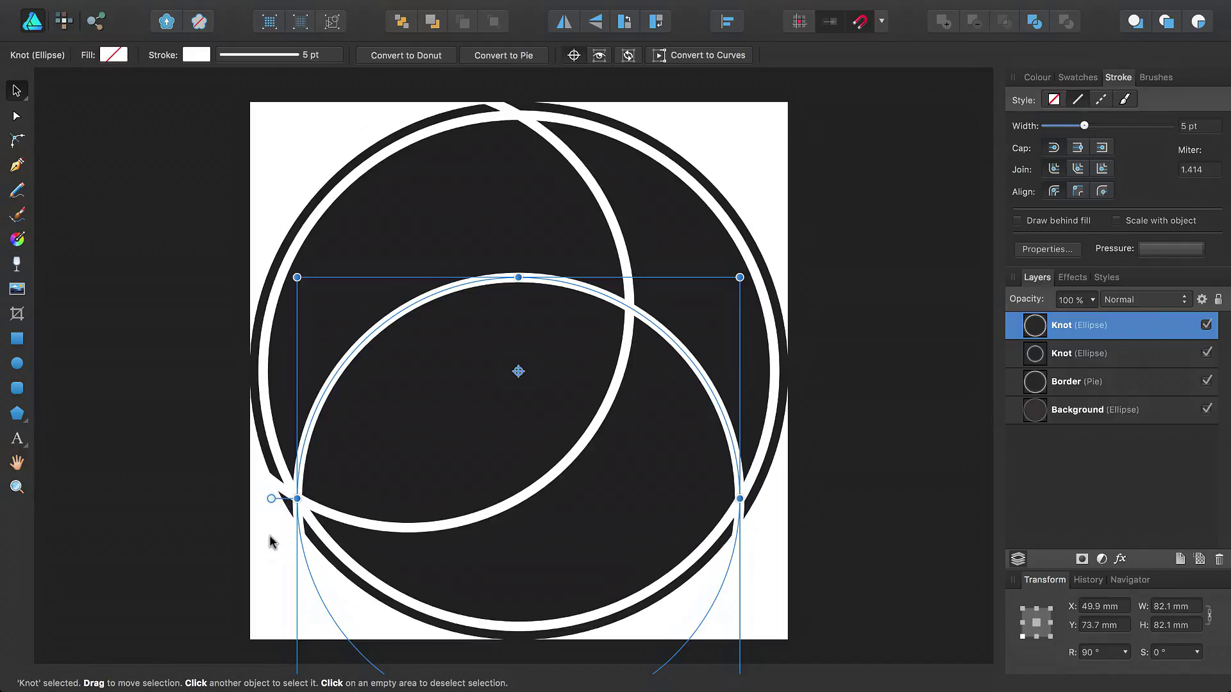
{"action": "key", "text": "super+j"}
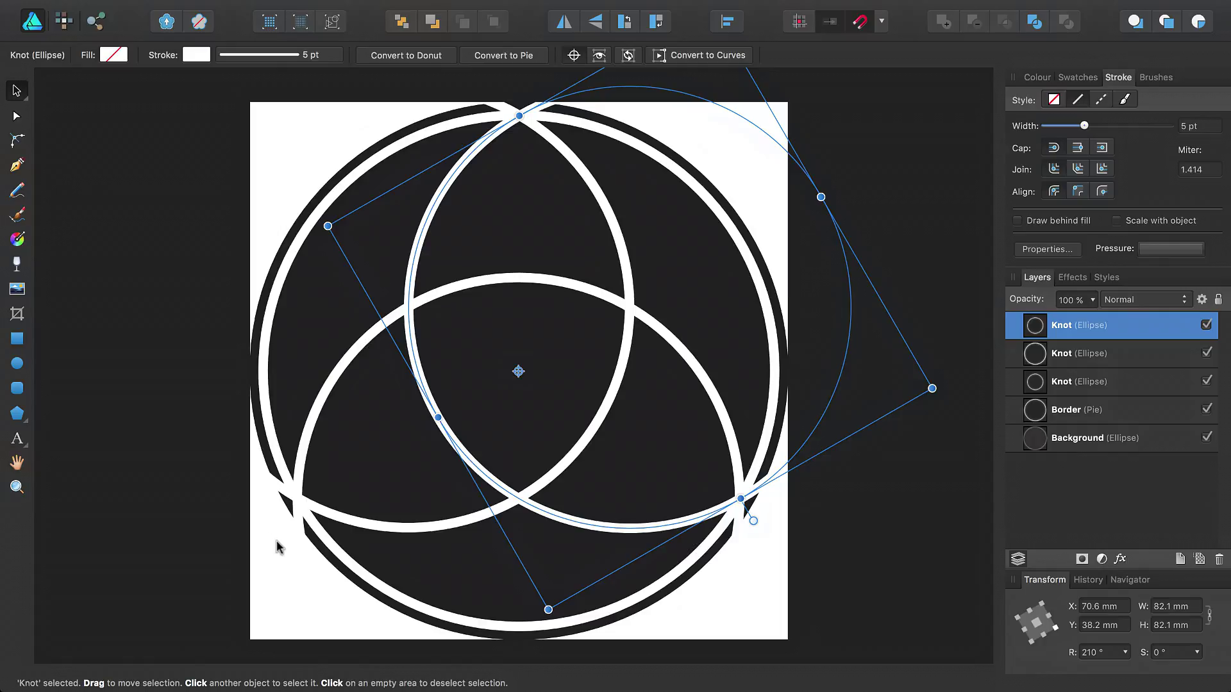
{"action": "left_click", "coordinate": [856, 295]}
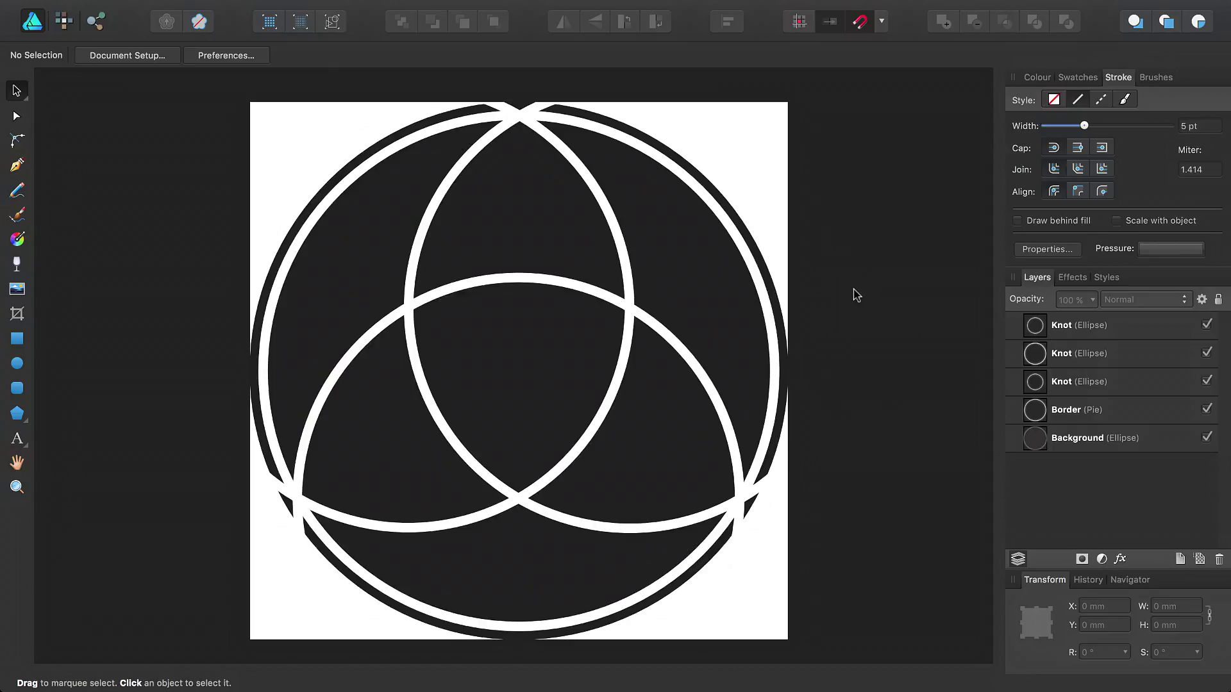
Move all three Knot layers inside the Border layer.
{"action": "left_click", "coordinate": [1081, 327]}
{"action": "left_click", "coordinate": [1075, 383], "text": "shift"}
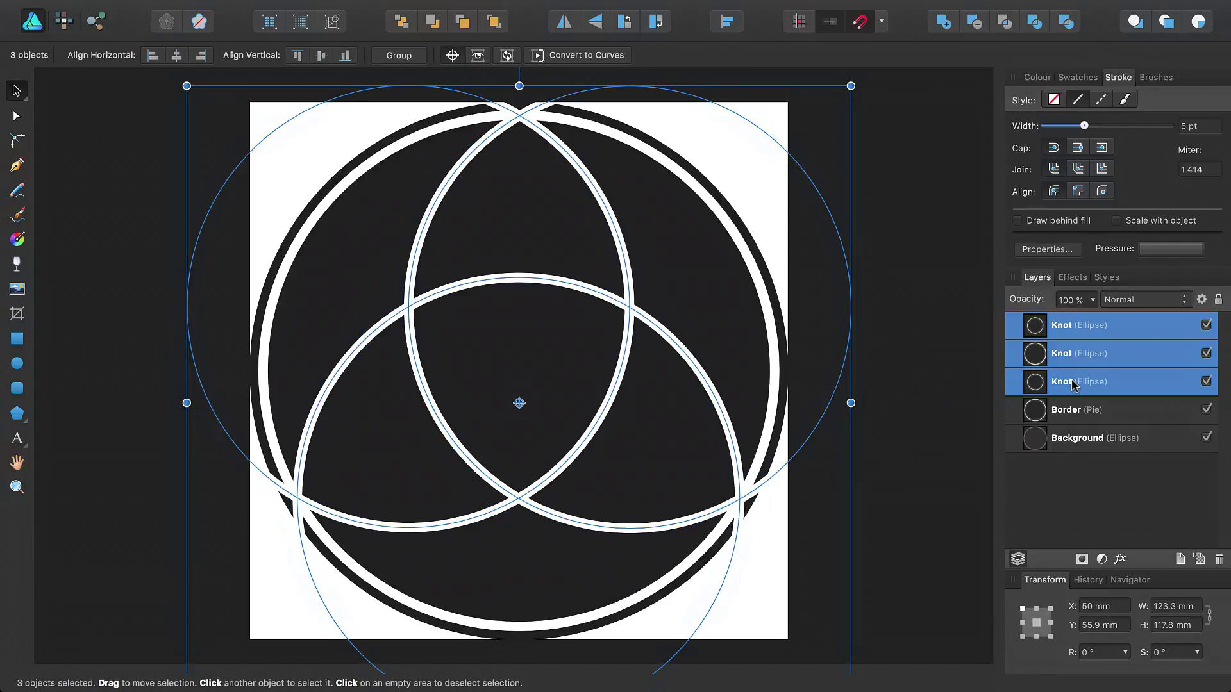
{"action": "left_click_drag", "start_coordinate": [1074, 383], "coordinate": [1091, 418]}
{"action": "left_click", "coordinate": [1091, 419]}
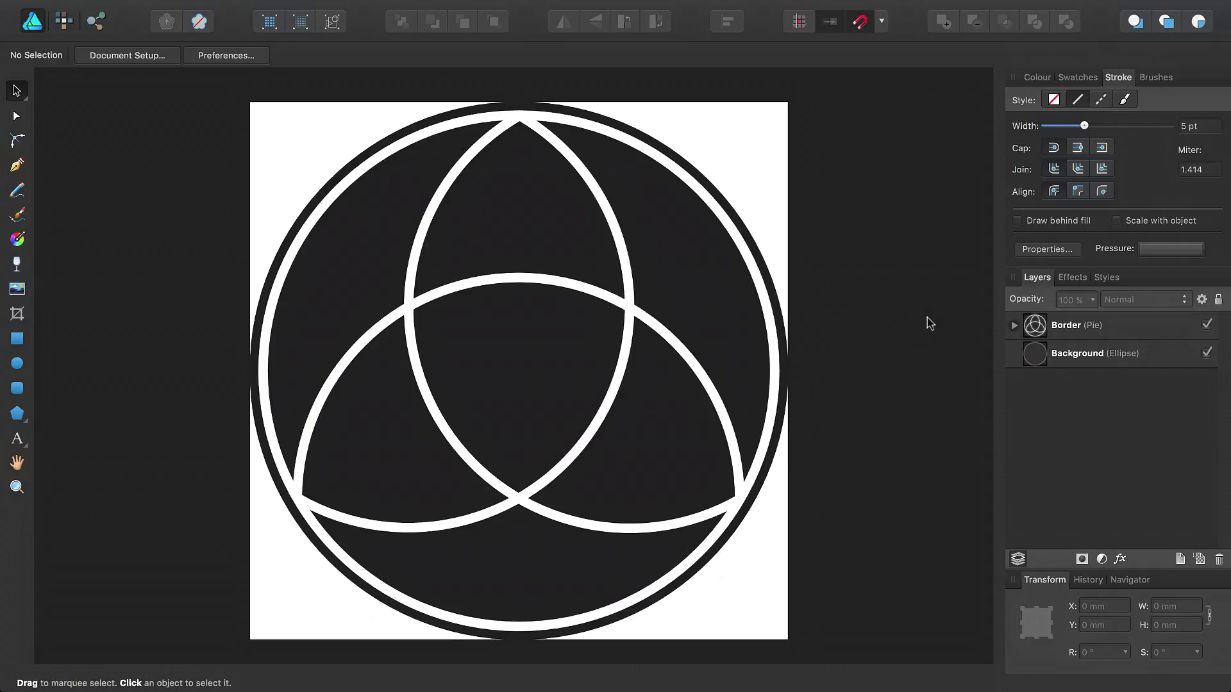
Duplicate two of the Knot rings nested under Border.
{"action": "left_click", "coordinate": [1014, 326]}
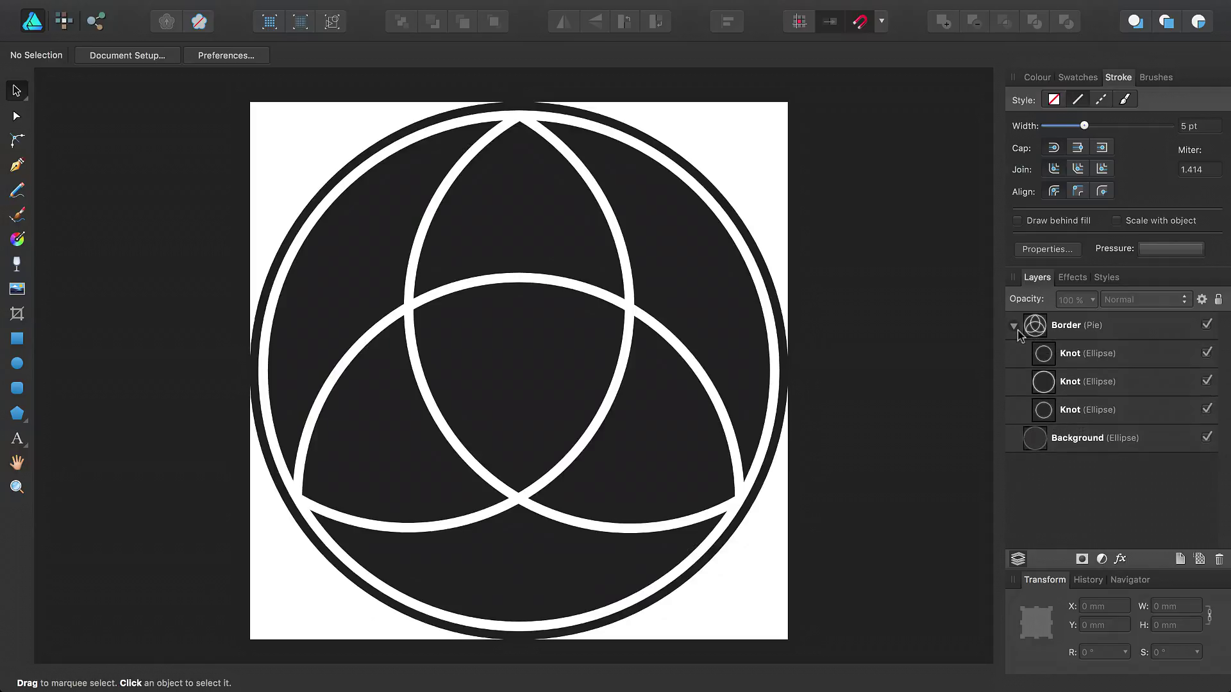
{"action": "left_click", "coordinate": [1084, 354]}
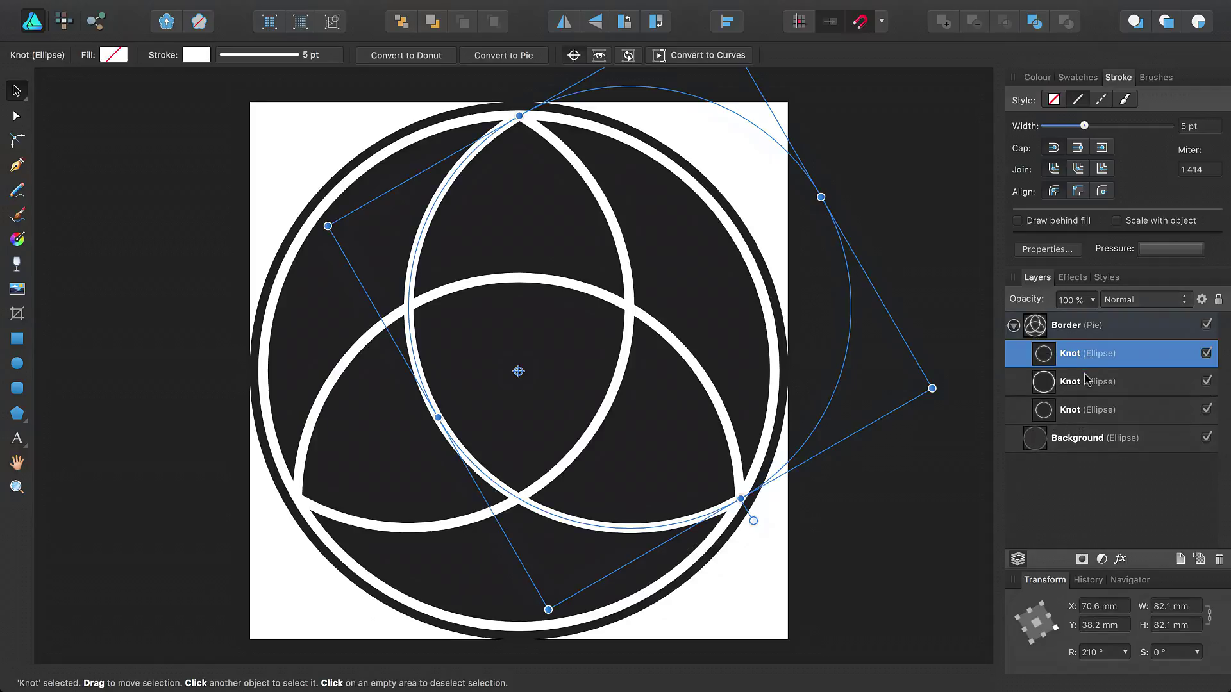
{"action": "left_click", "coordinate": [1088, 382], "text": "shift"}
{"action": "key", "text": "super+j"}
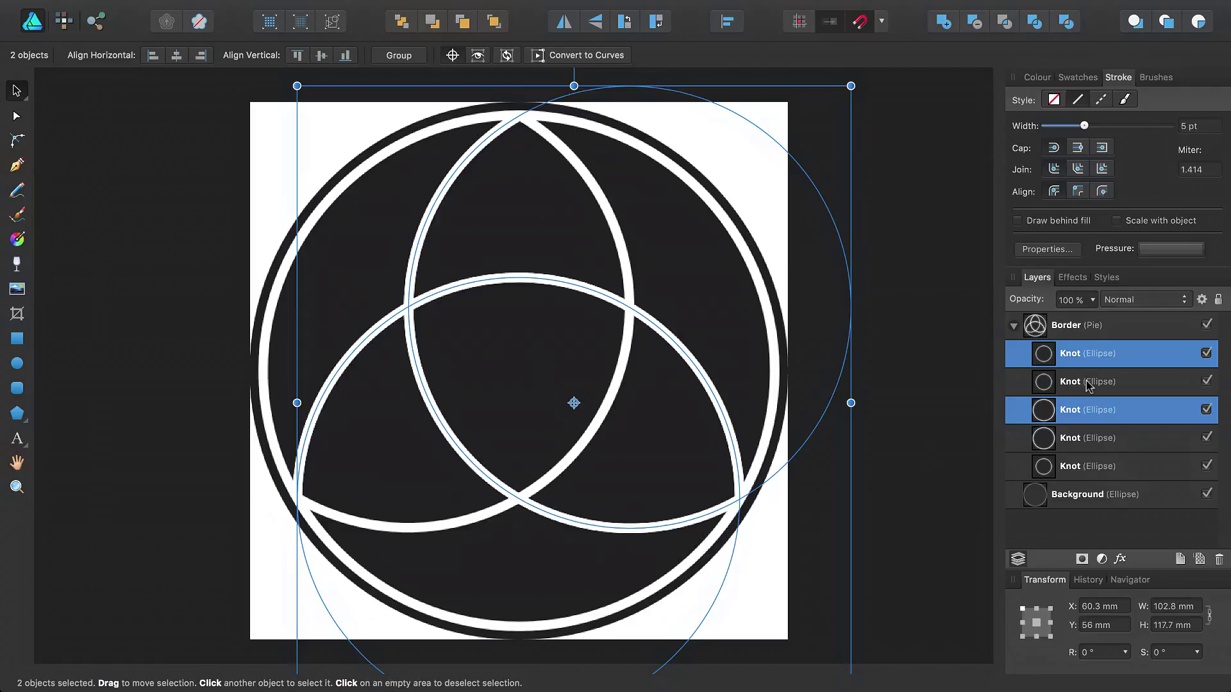
Give the other pair of Knot rings 10 pt black strokes.
{"action": "left_click", "coordinate": [1088, 383]}
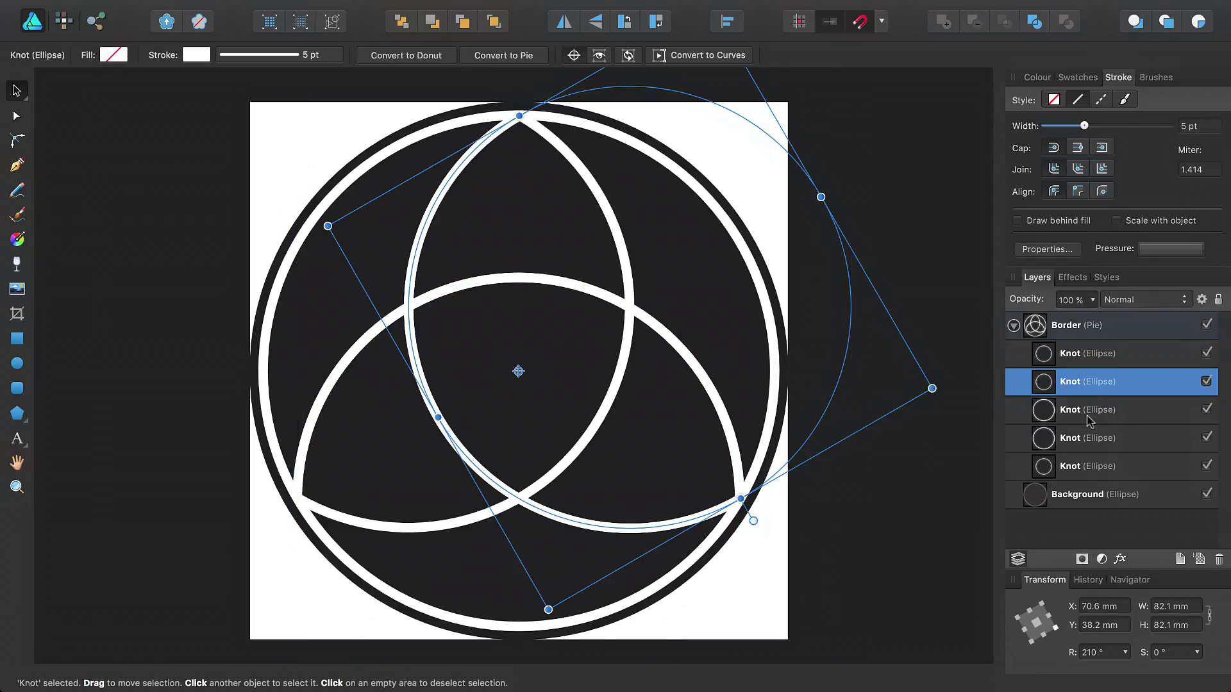
{"action": "left_click", "coordinate": [1084, 439], "text": "super"}
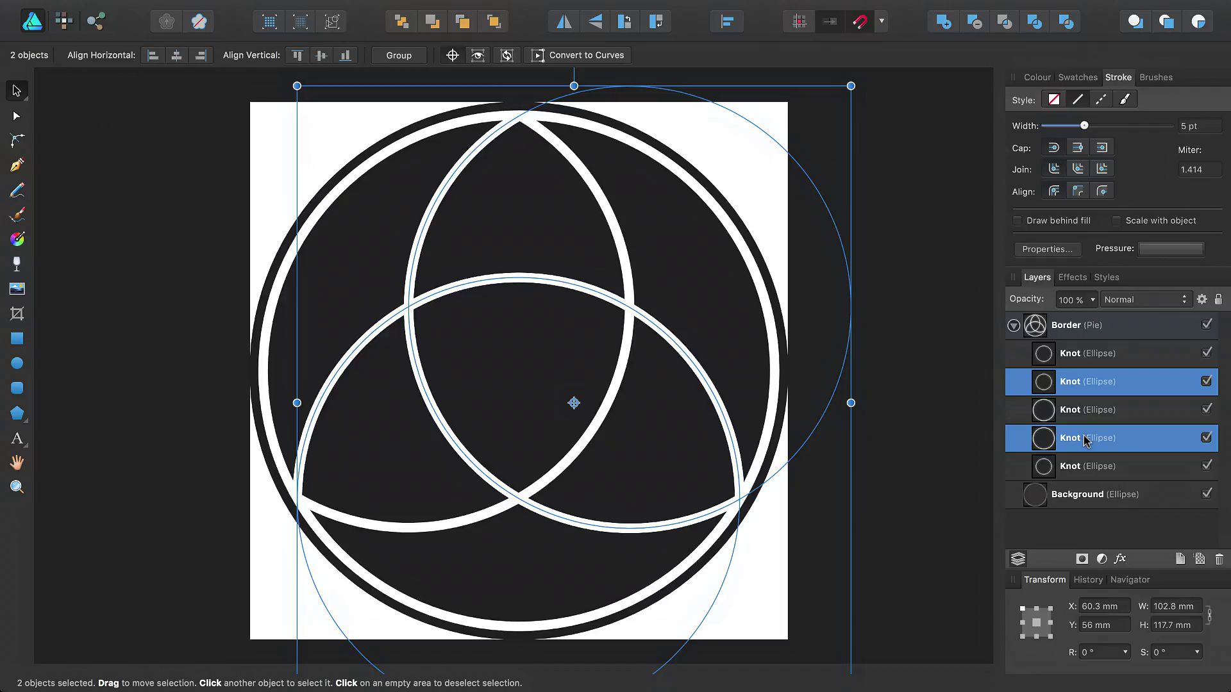
{"action": "key", "text": "super"}
{"action": "left_click", "coordinate": [1204, 130]}
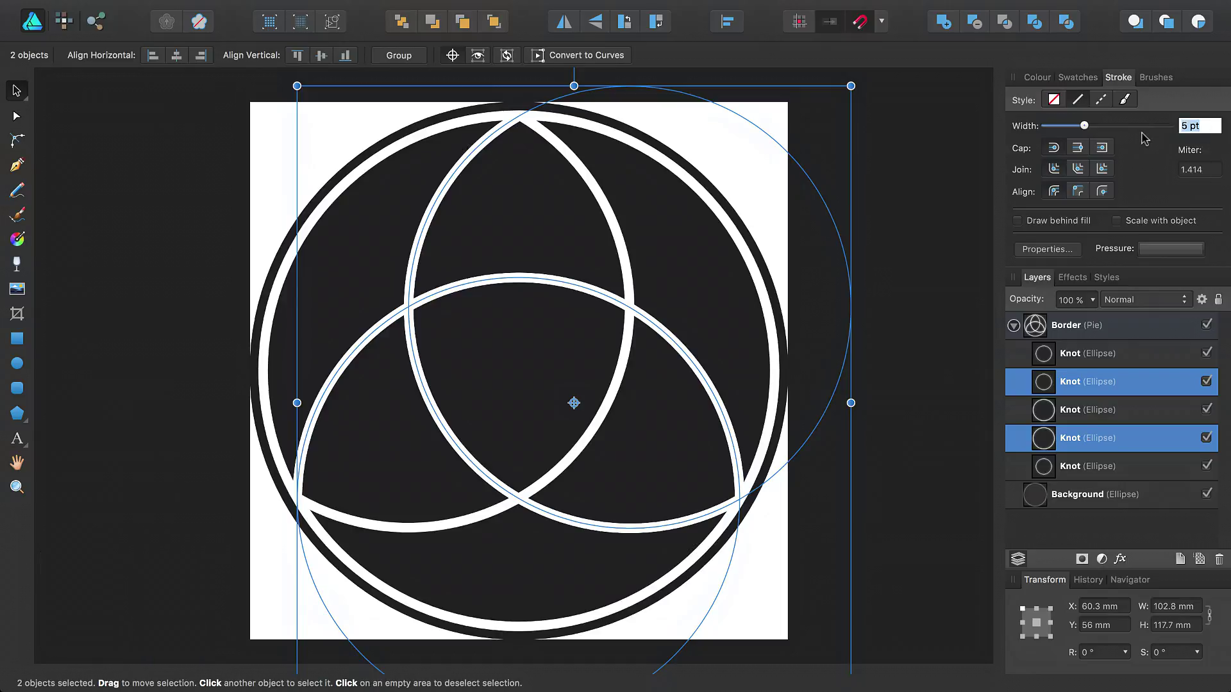
{"action": "type", "text": "10"}
{"action": "key", "text": "Return"}
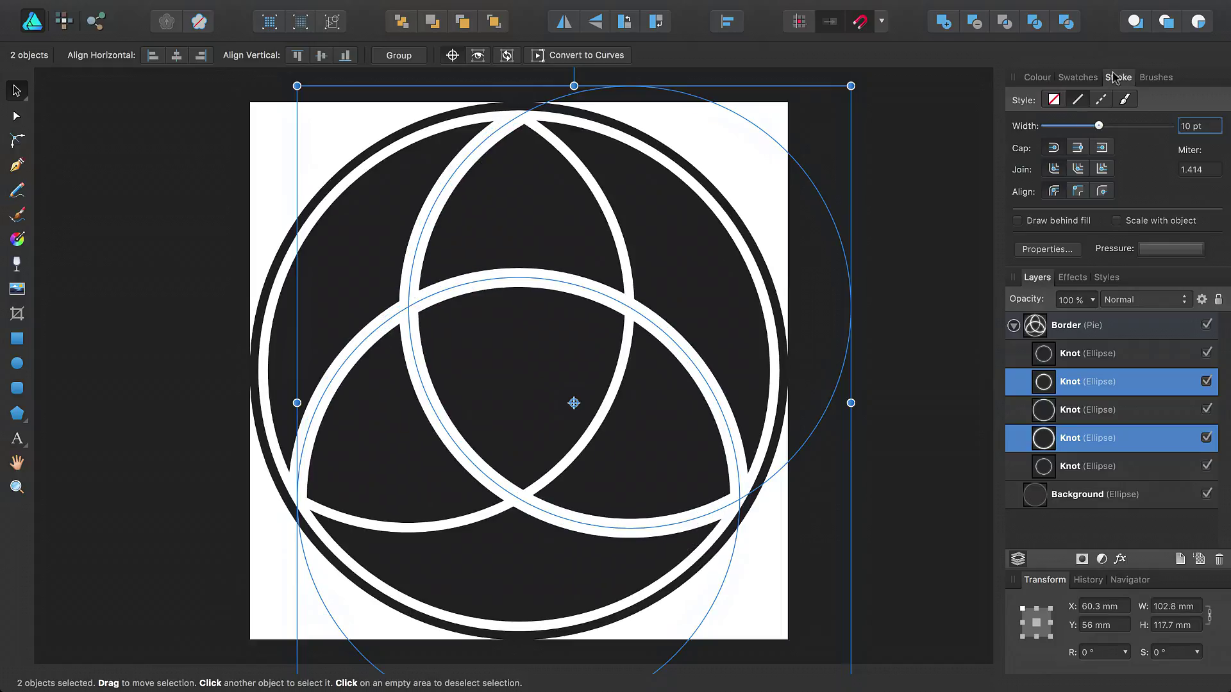
{"action": "left_click", "coordinate": [1037, 77]}
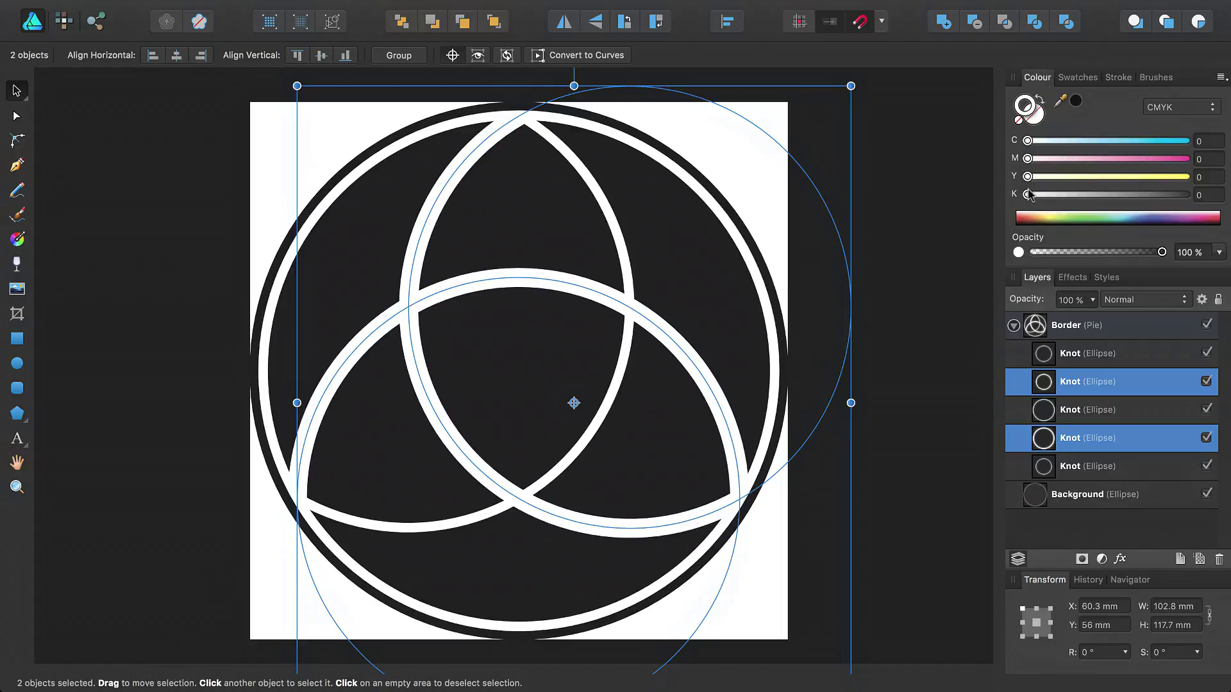
{"action": "left_click_drag", "start_coordinate": [1027, 194], "coordinate": [1206, 198]}
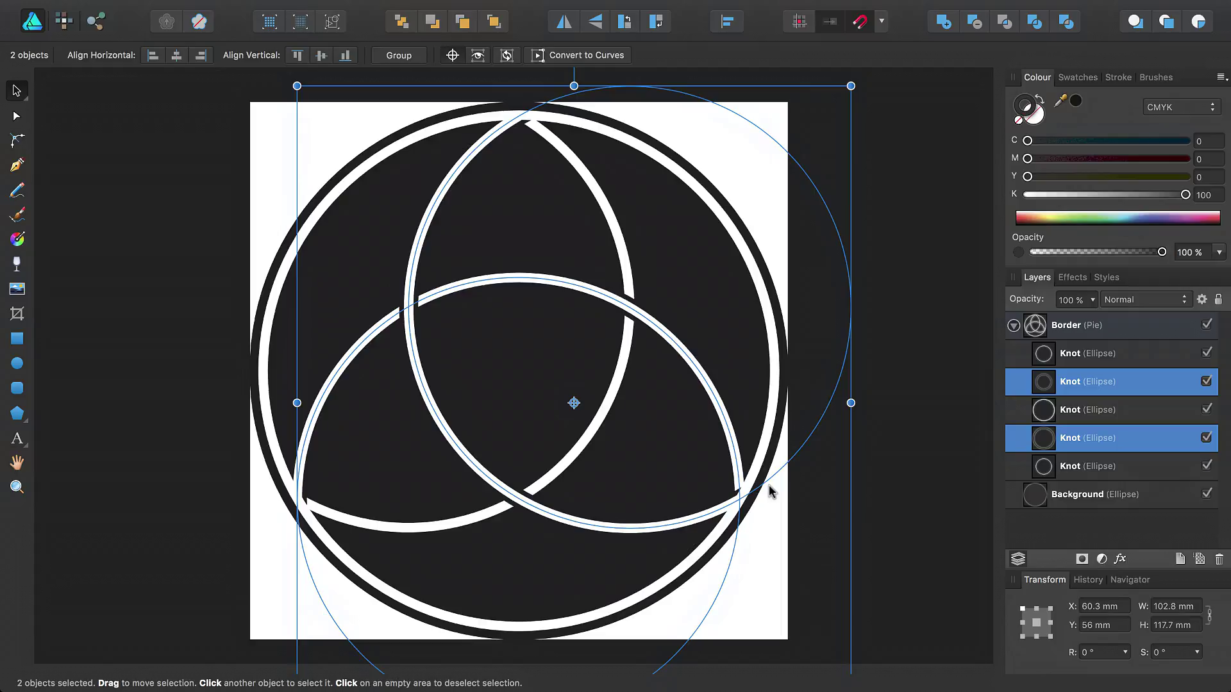
Convert the black Knot ring copies to editable curves and keep one ring selected.
{"action": "key", "text": "a"}
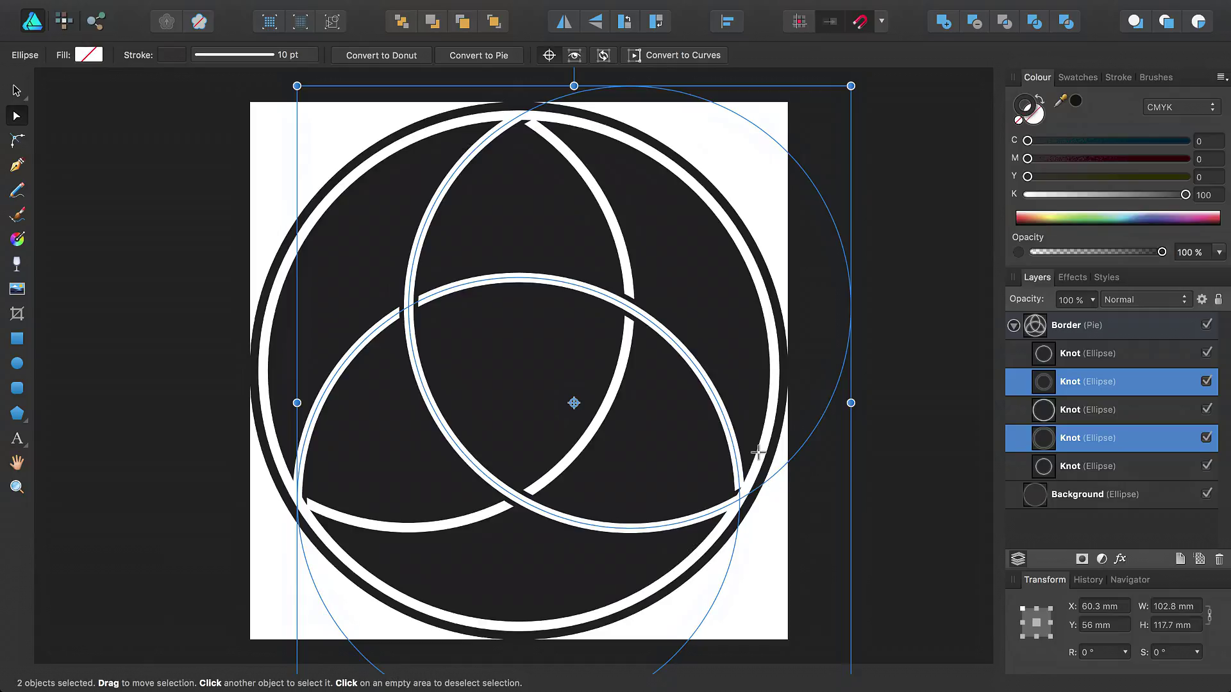
{"action": "left_click", "coordinate": [680, 56]}
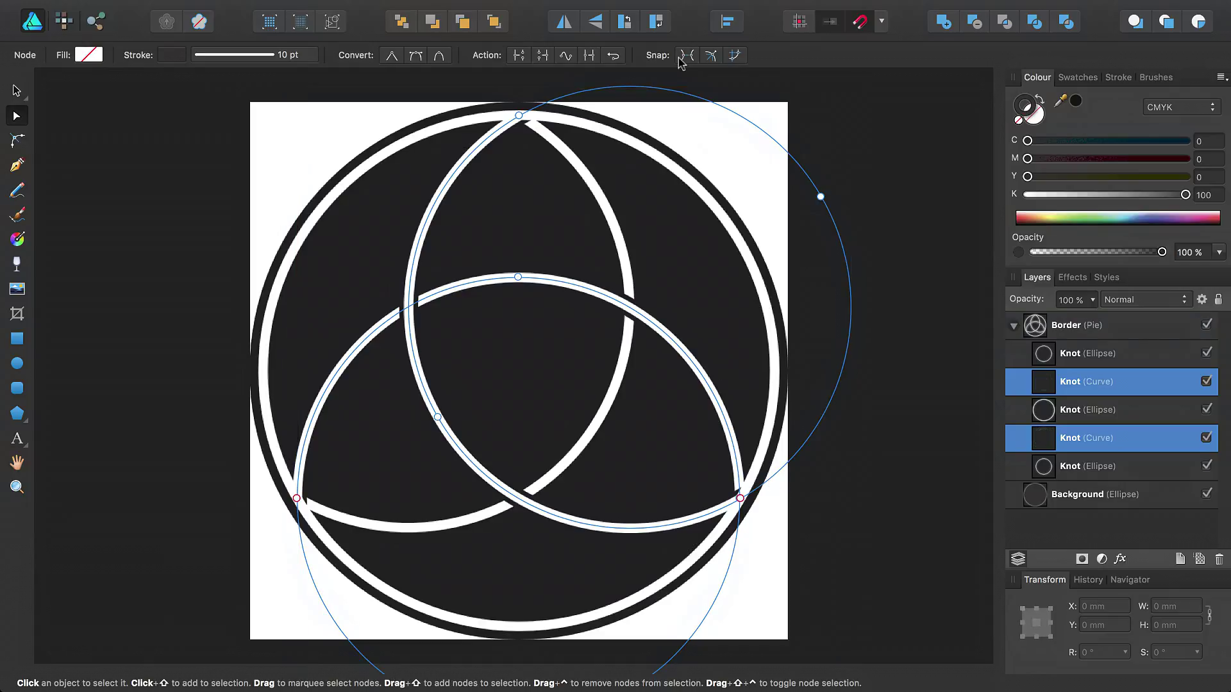
{"action": "left_click", "coordinate": [1121, 379]}
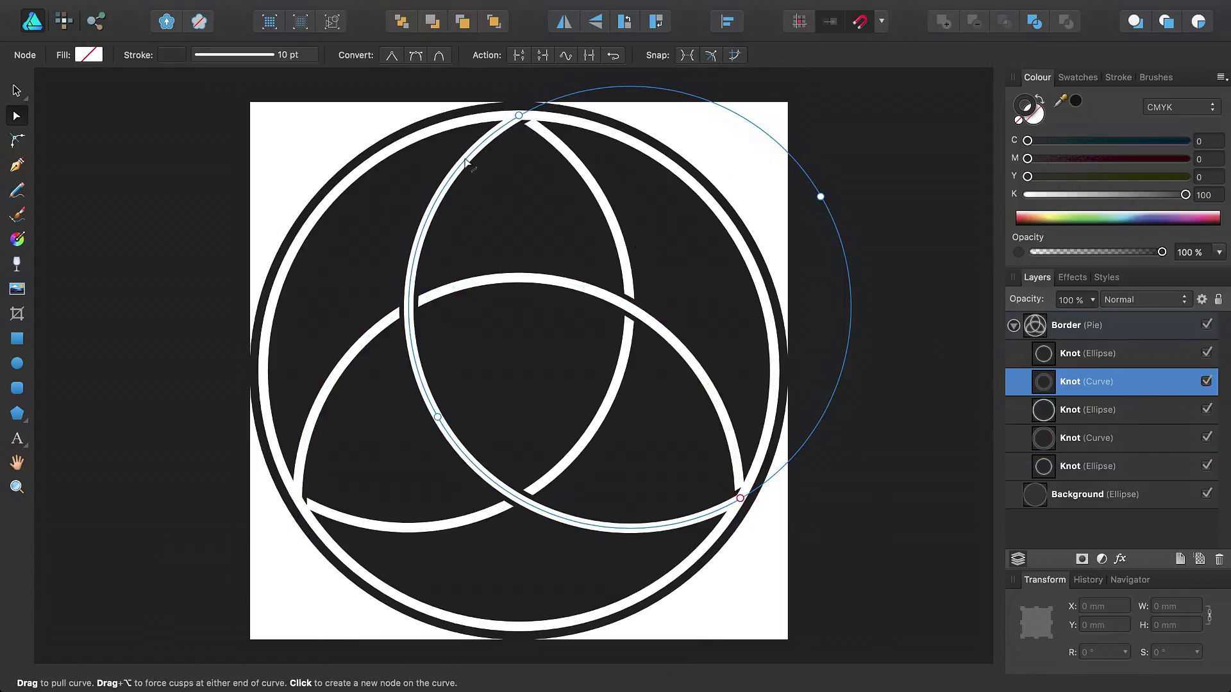
Break the right-hand ring at its top and near the lower right, then delete the short piece.
{"action": "left_click", "coordinate": [465, 161]}
{"action": "left_click", "coordinate": [518, 56]}
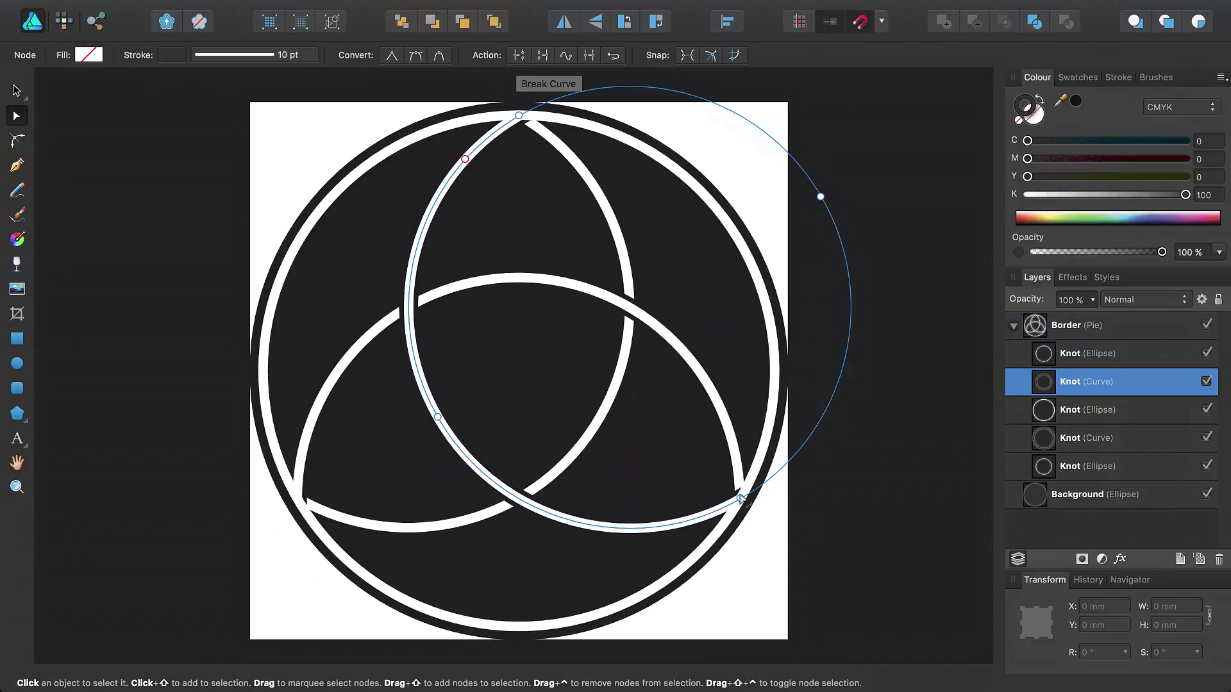
{"action": "left_click", "coordinate": [658, 528]}
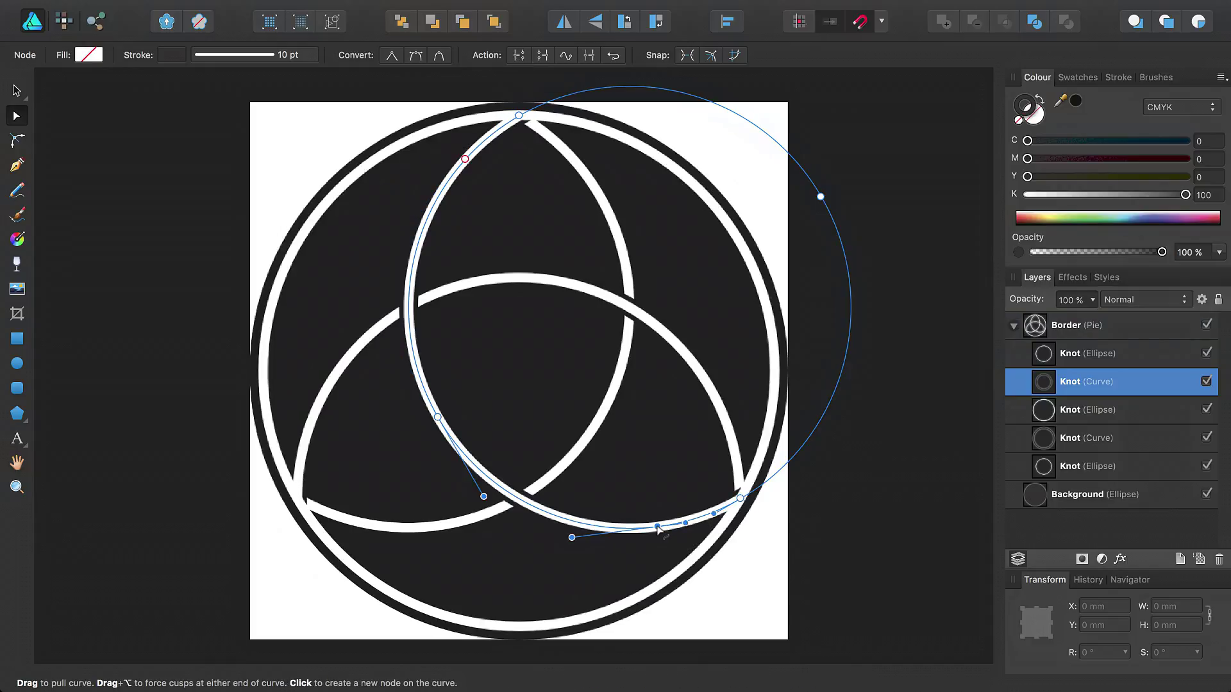
{"action": "left_click", "coordinate": [519, 56]}
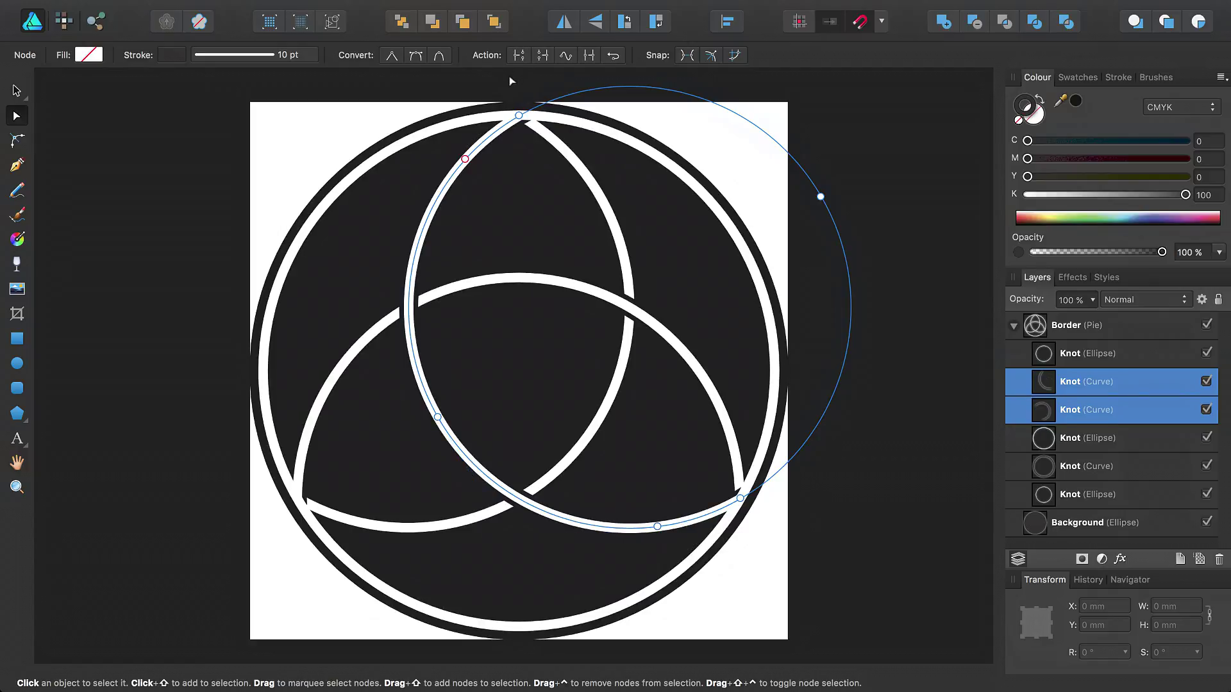
{"action": "left_click", "coordinate": [1122, 411]}
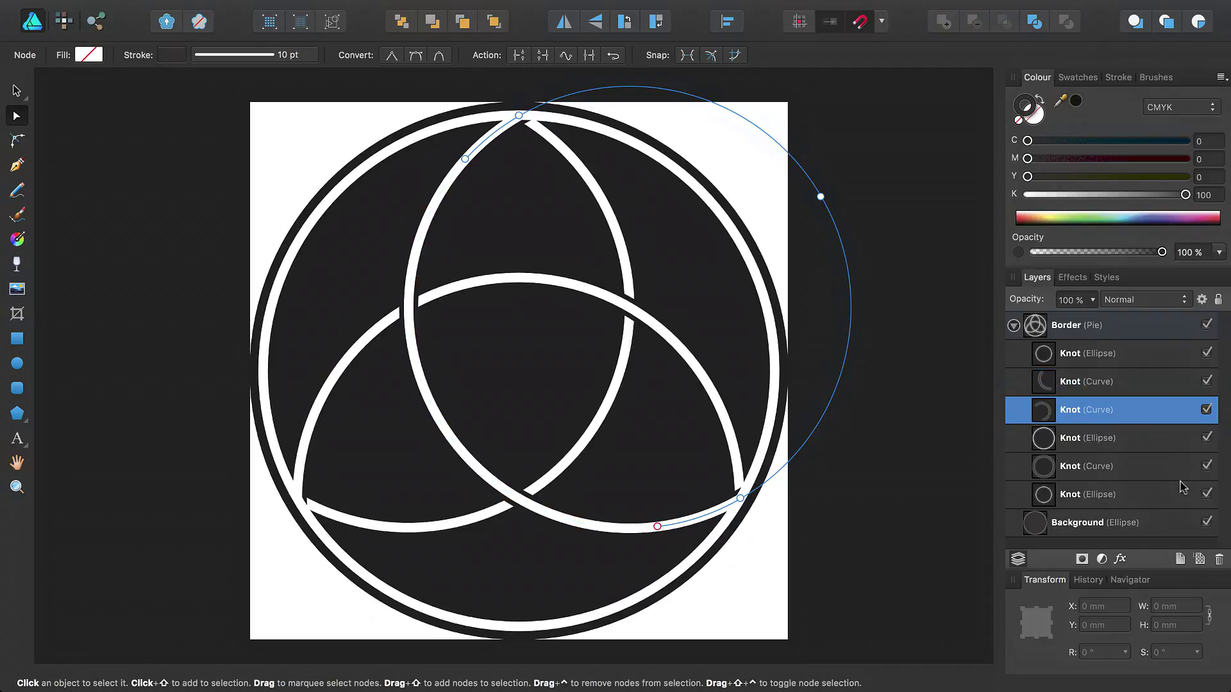
{"action": "left_click", "coordinate": [1219, 560]}
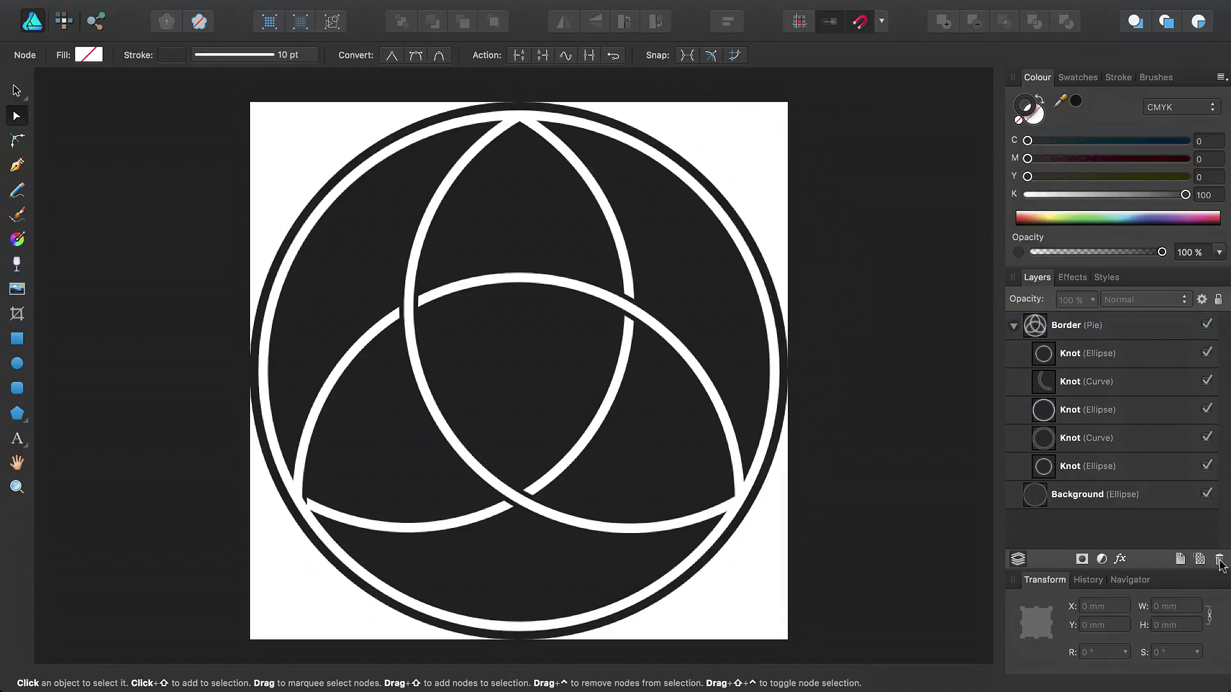
Break the lower Knot curve at its right node and delete the short broken-off piece.
{"action": "left_click", "coordinate": [1135, 441]}
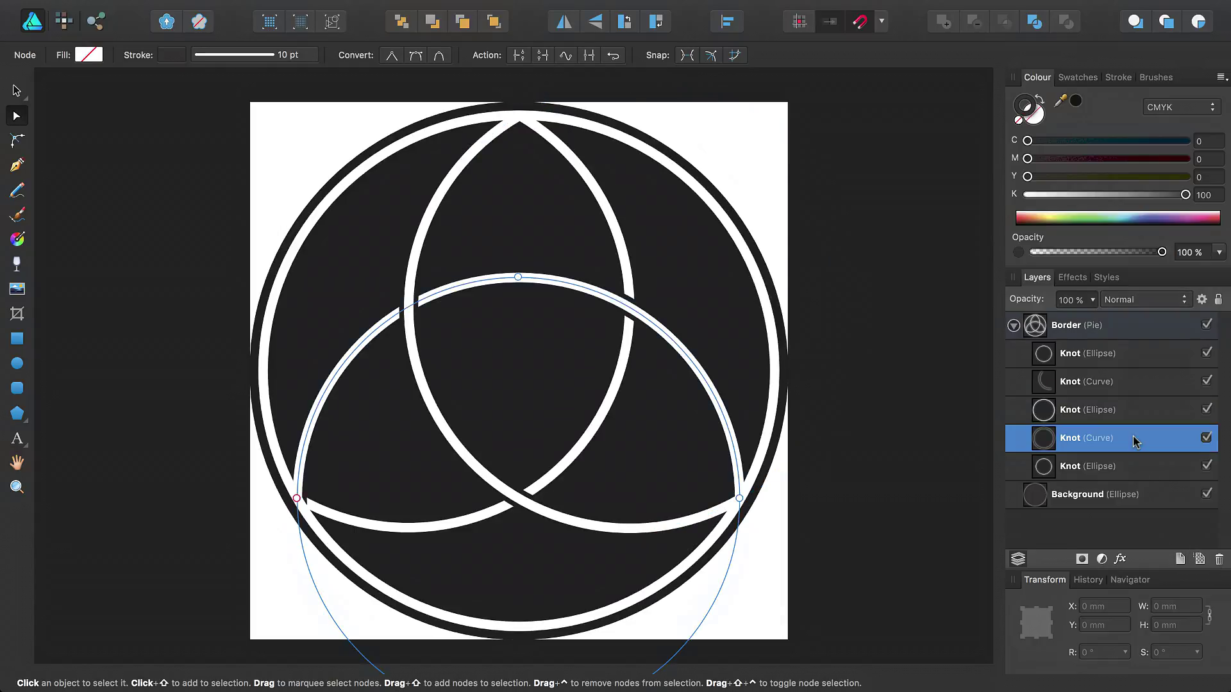
{"action": "left_click", "coordinate": [520, 56]}
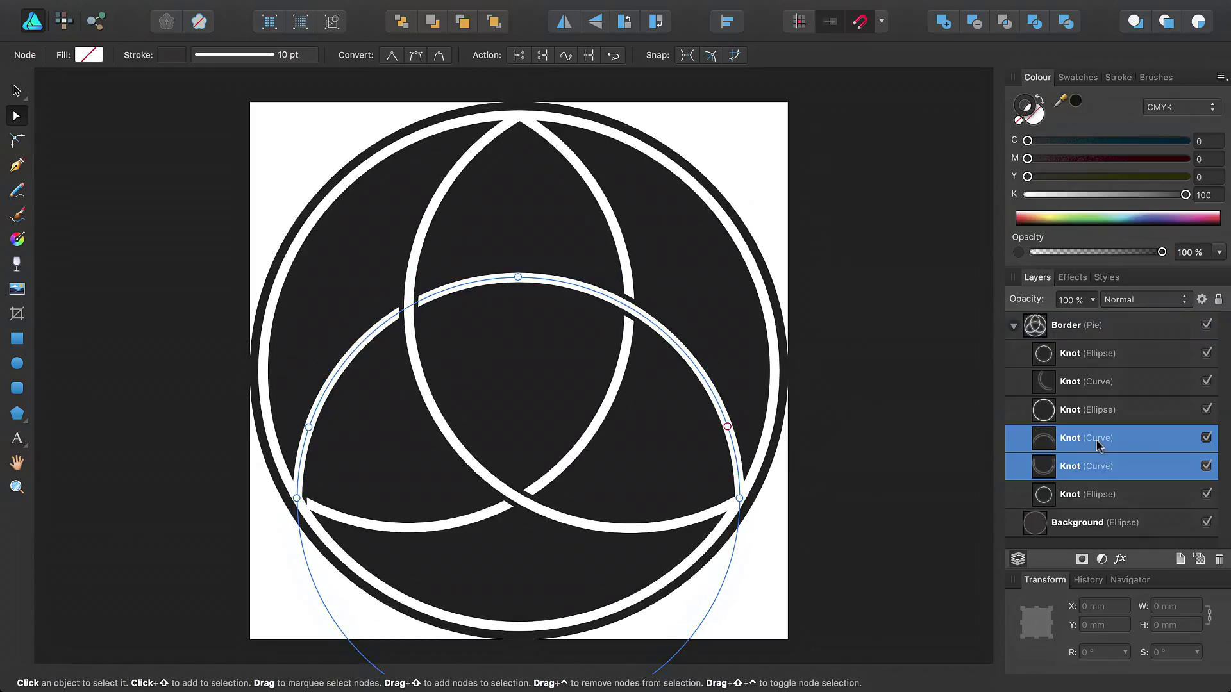
{"action": "left_click", "coordinate": [1098, 468]}
{"action": "left_click", "coordinate": [1219, 560]}
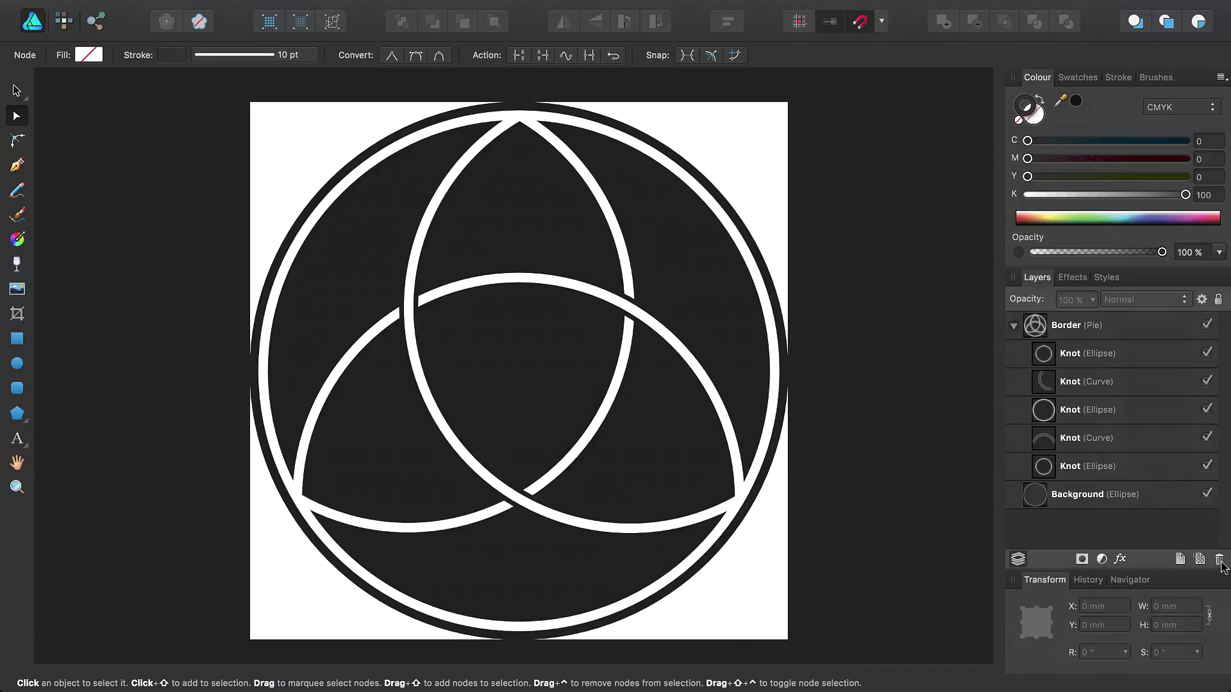
Halve the whole design's width to 50 mm using /=2 in the Transform W field.
{"action": "key", "text": "super+a"}
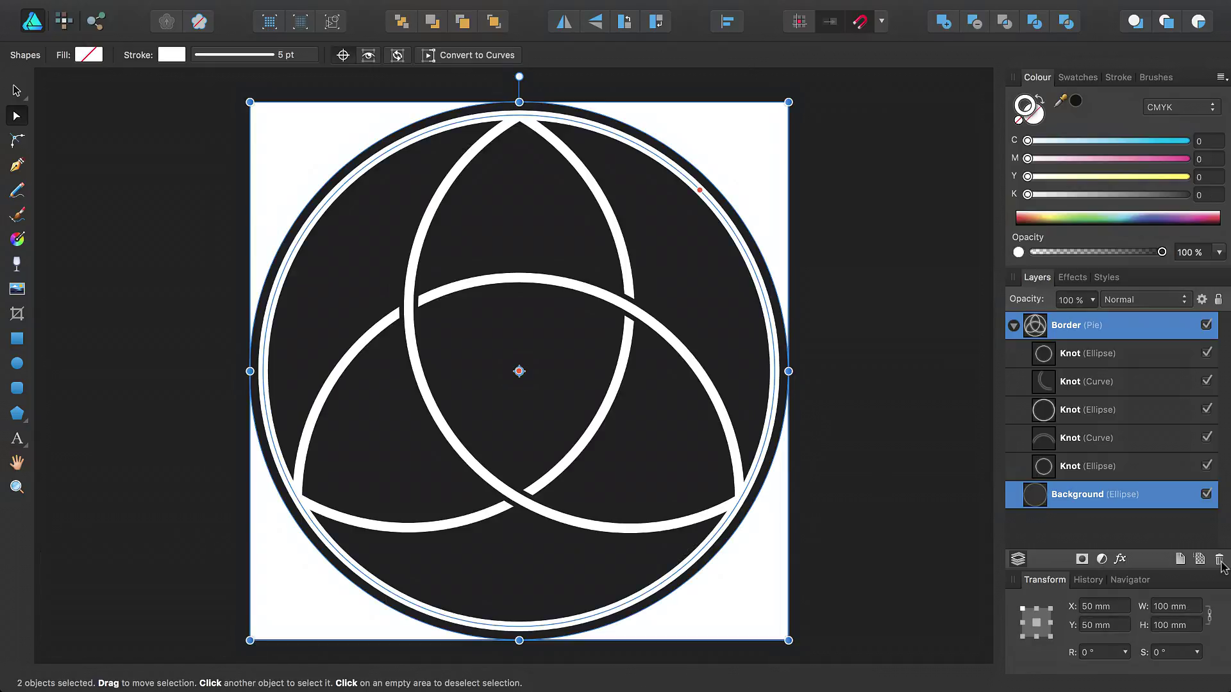
{"action": "left_click", "coordinate": [1195, 607]}
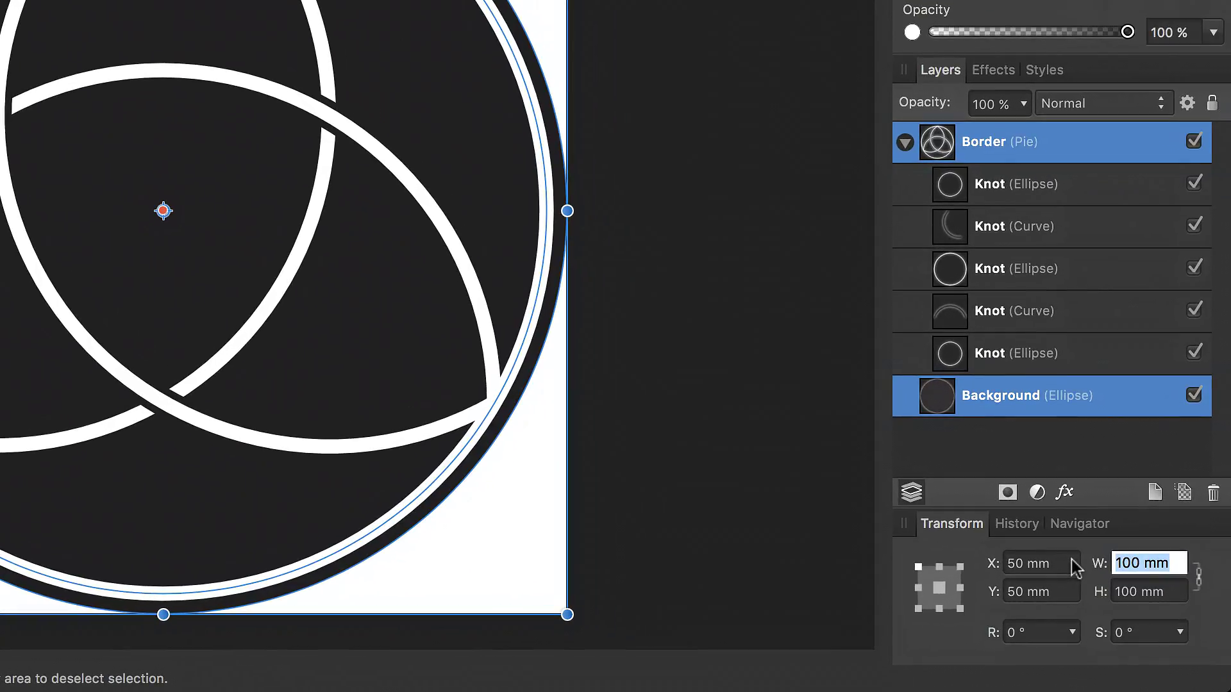
{"action": "type", "text": "/"}
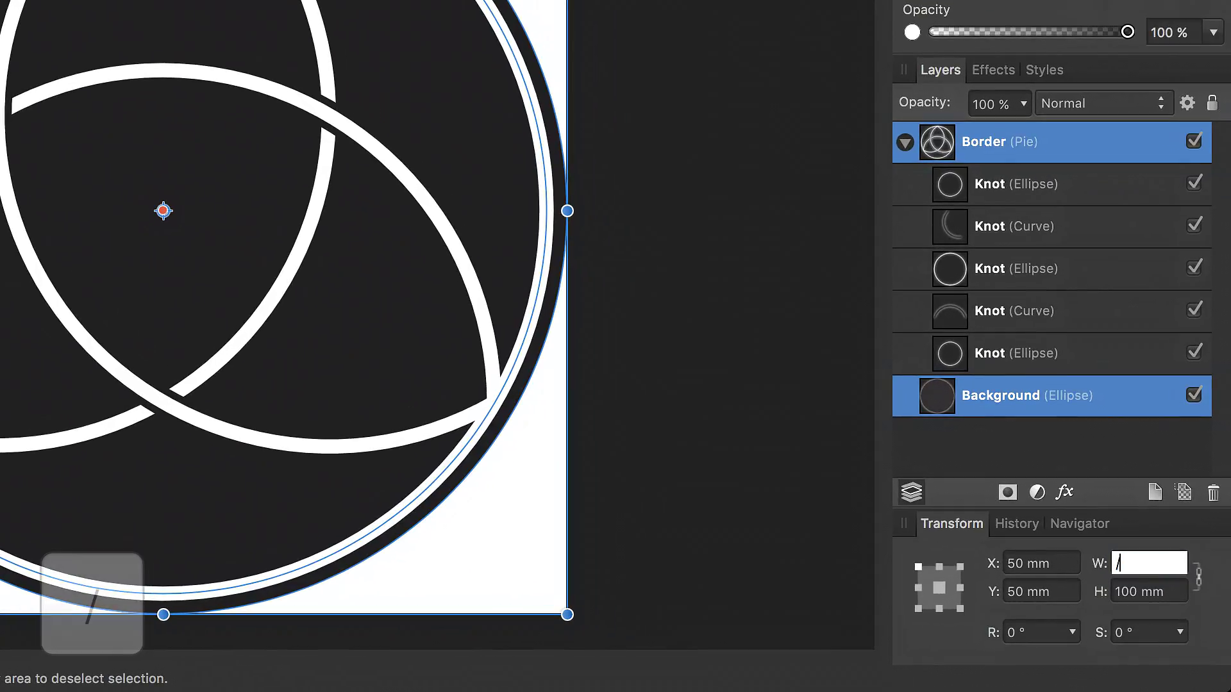
{"action": "type", "text": "=2"}
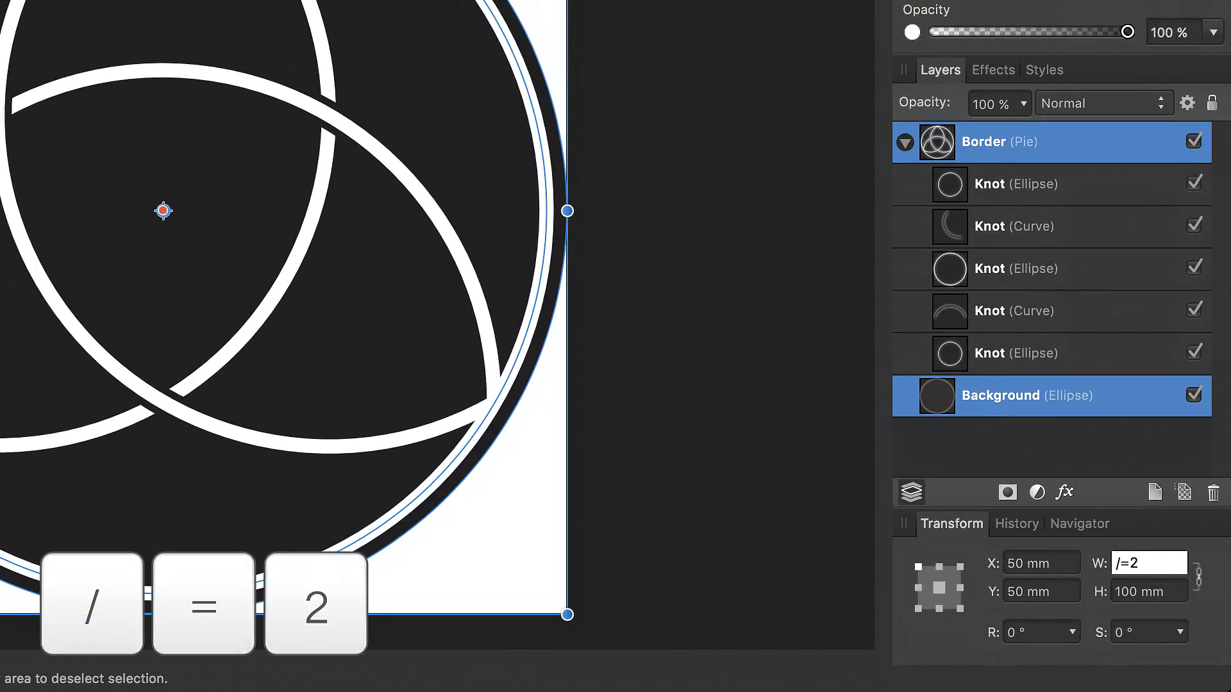
{"action": "key", "text": "Return"}
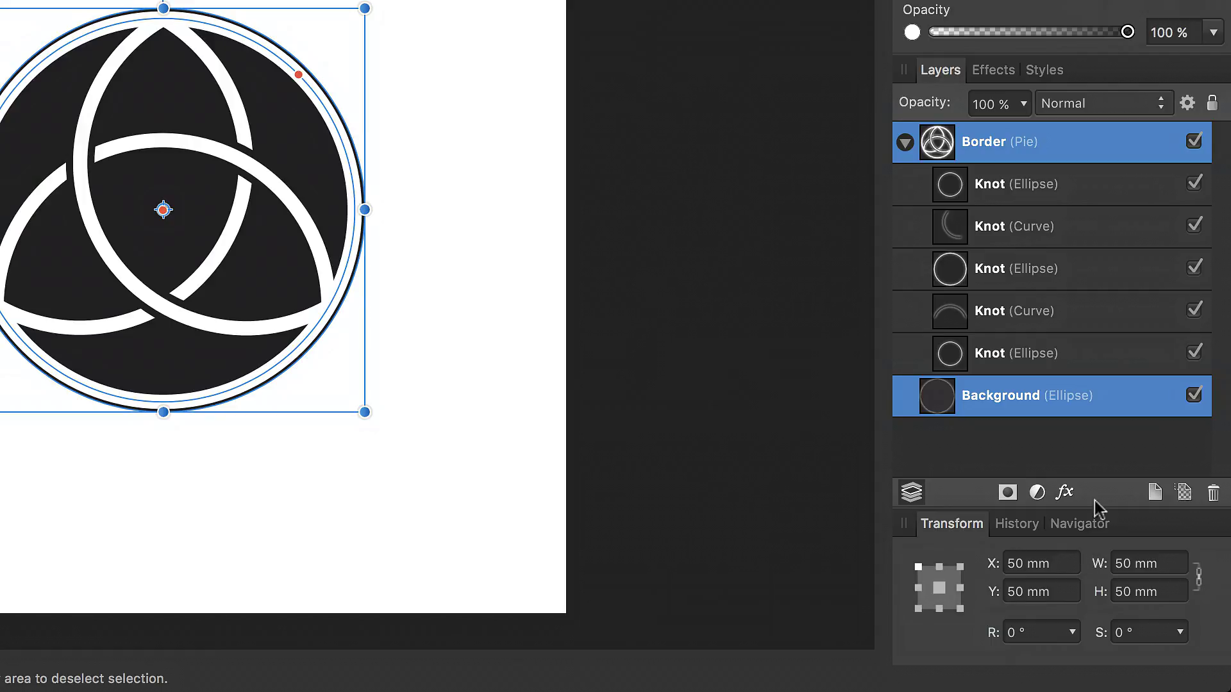
Enlarge the Background circle to 55 mm with *=1.1 in its width field.
{"action": "left_click", "coordinate": [1111, 415]}
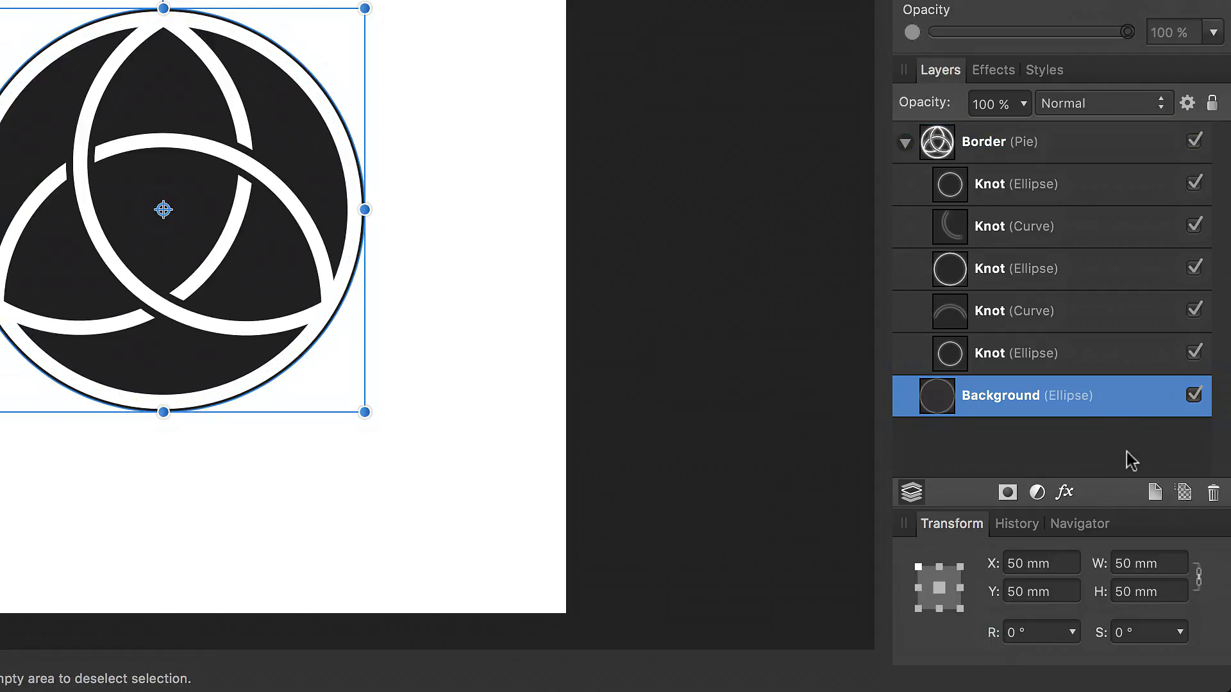
{"action": "left_click", "coordinate": [1165, 564]}
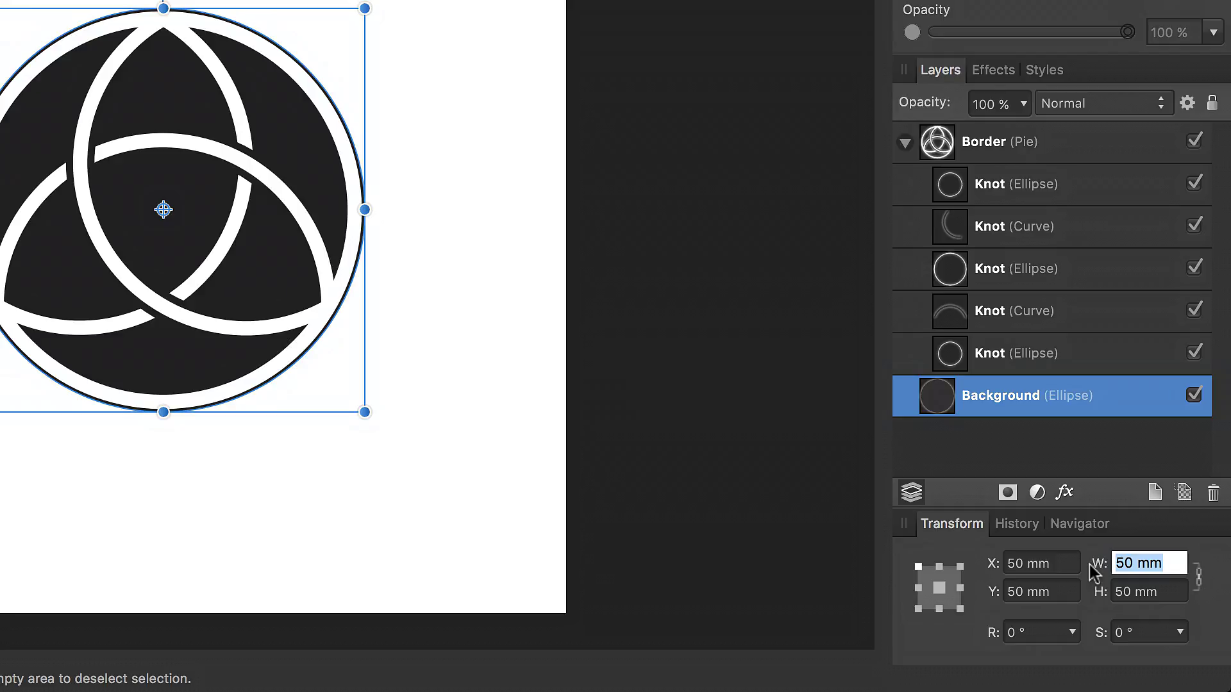
{"action": "type", "text": "*"}
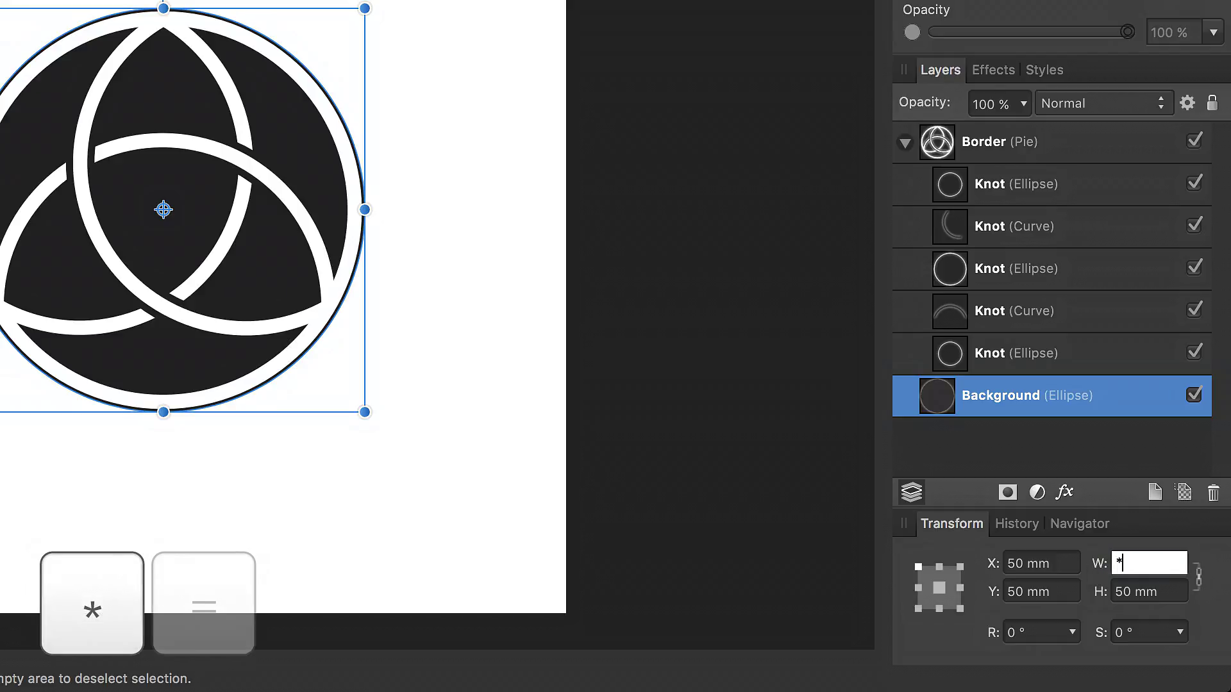
{"action": "type", "text": "=1.1"}
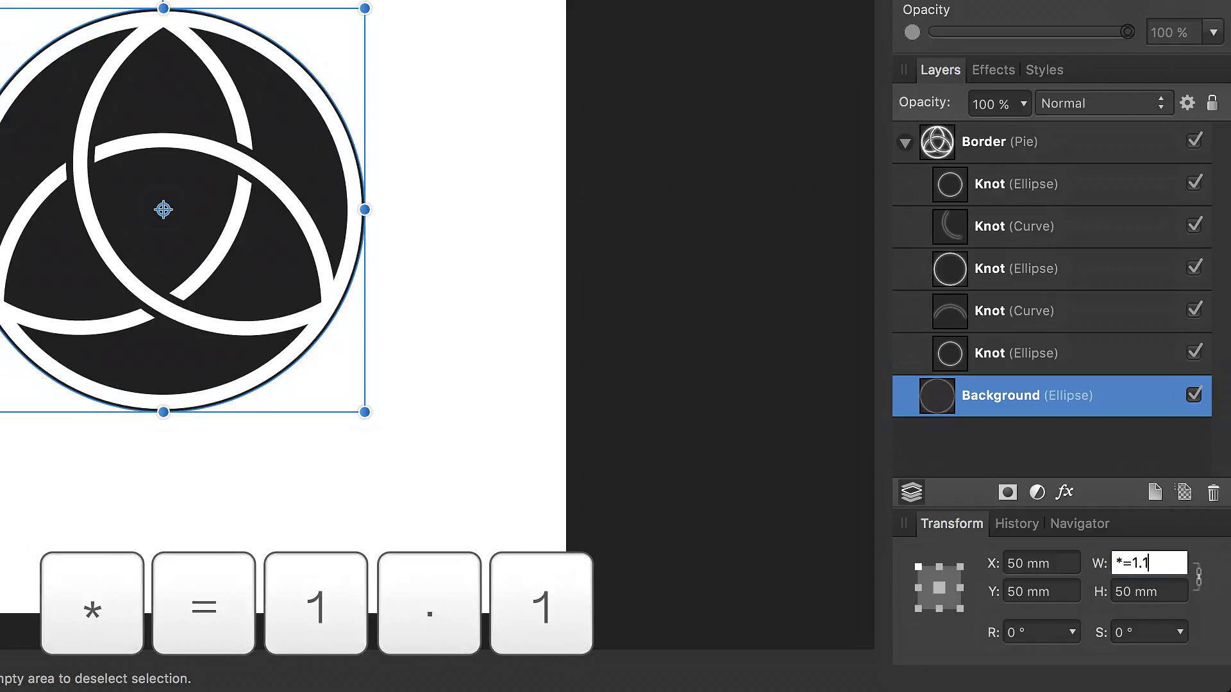
{"action": "key", "text": "Return"}
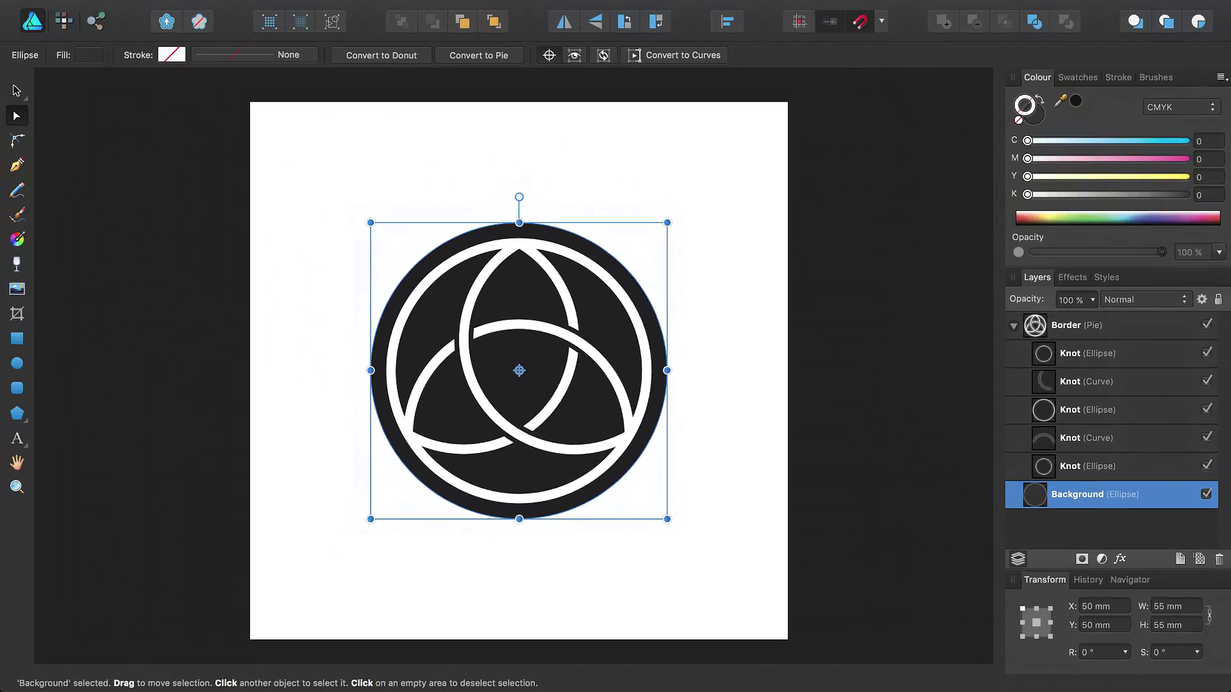
Duplicate a Knot arc, move it behind Background, and rotate it about 90° over the top-right edge.
{"action": "left_click", "coordinate": [1145, 389]}
{"action": "key", "text": "super+j"}
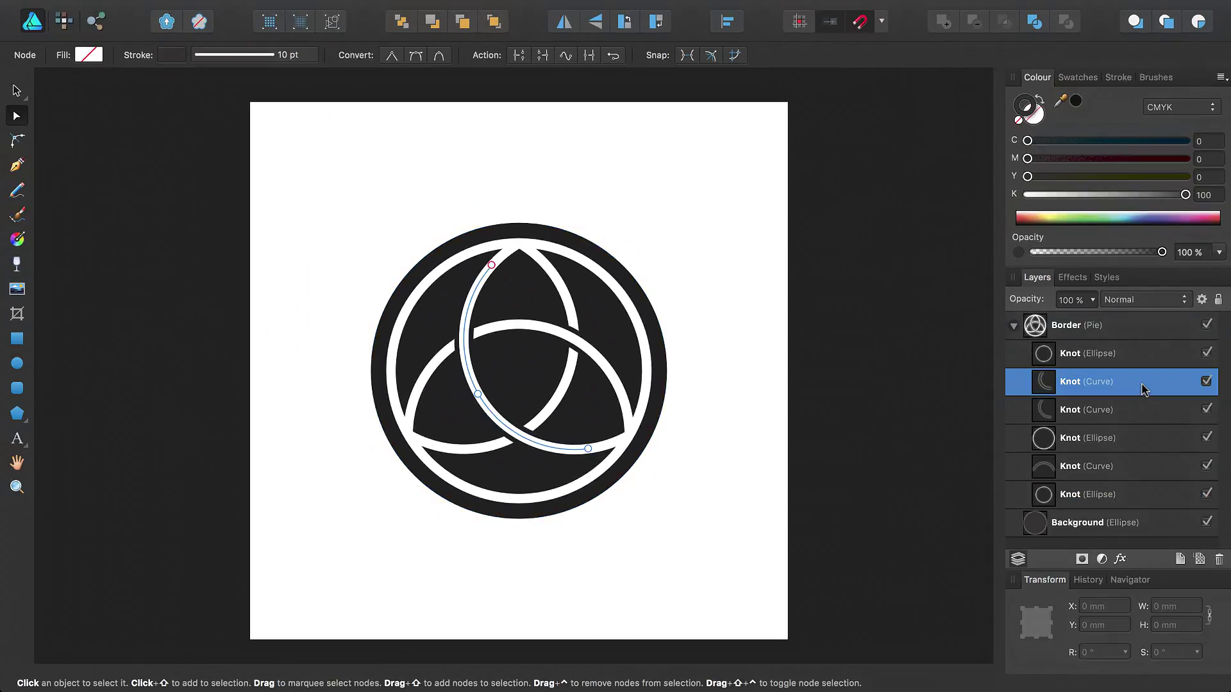
{"action": "left_click_drag", "start_coordinate": [1144, 389], "coordinate": [1047, 542]}
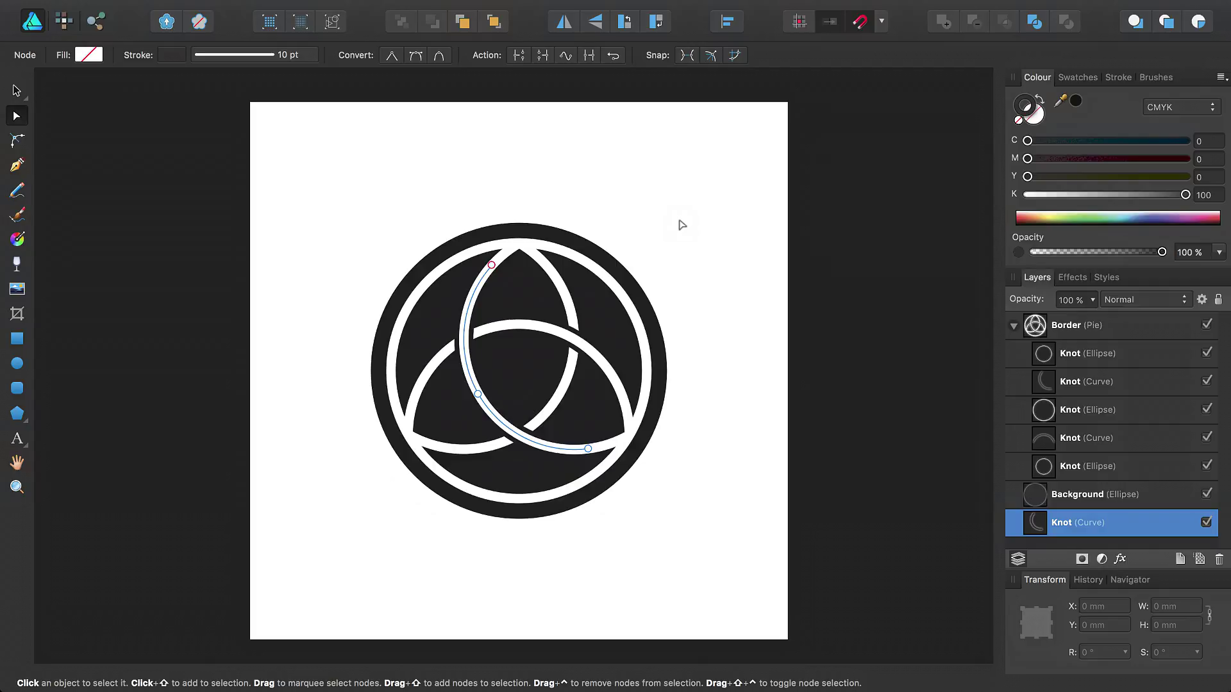
{"action": "key", "text": "v"}
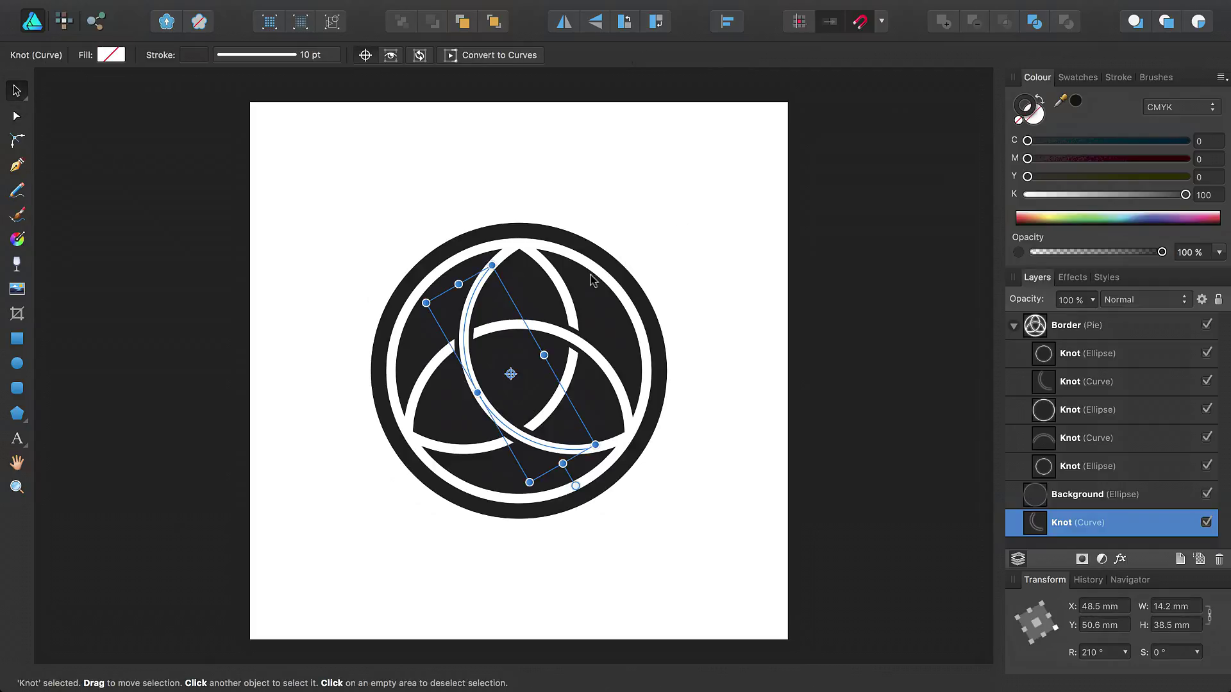
{"action": "left_click_drag", "start_coordinate": [511, 374], "coordinate": [574, 339]}
{"action": "left_click_drag", "start_coordinate": [576, 486], "coordinate": [365, 225]}
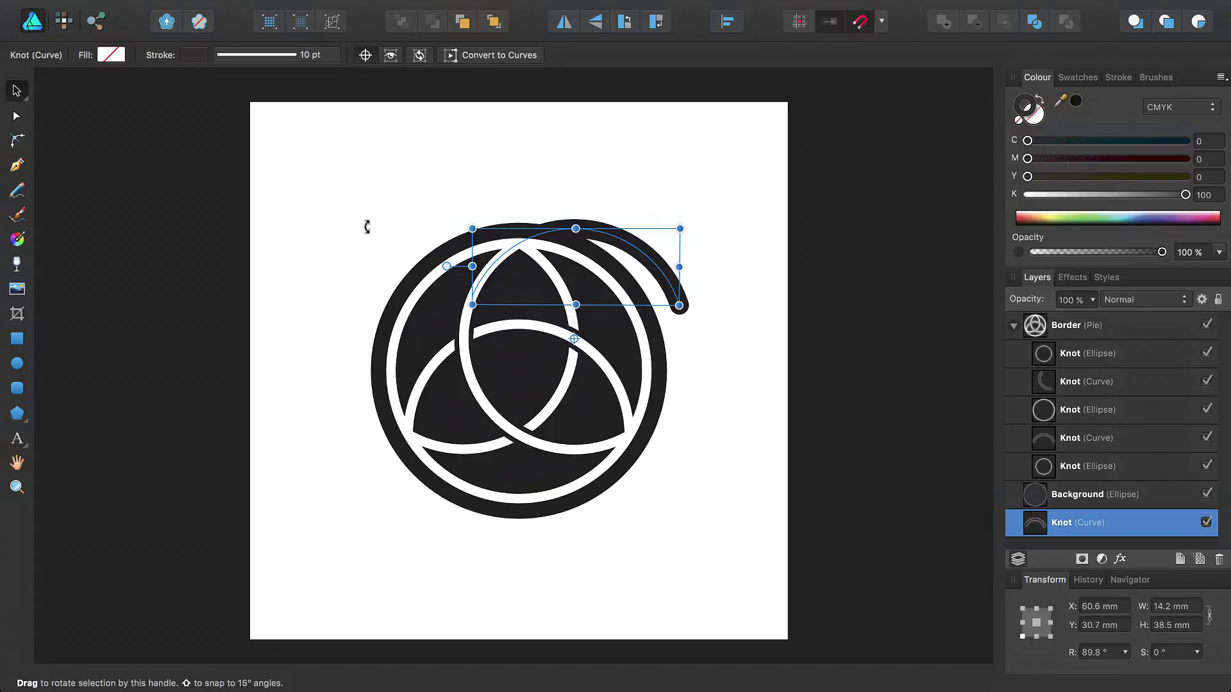
Lower the right end of the arc's stroke pressure curve so it tapers to a thin point.
{"action": "left_click", "coordinate": [1116, 80]}
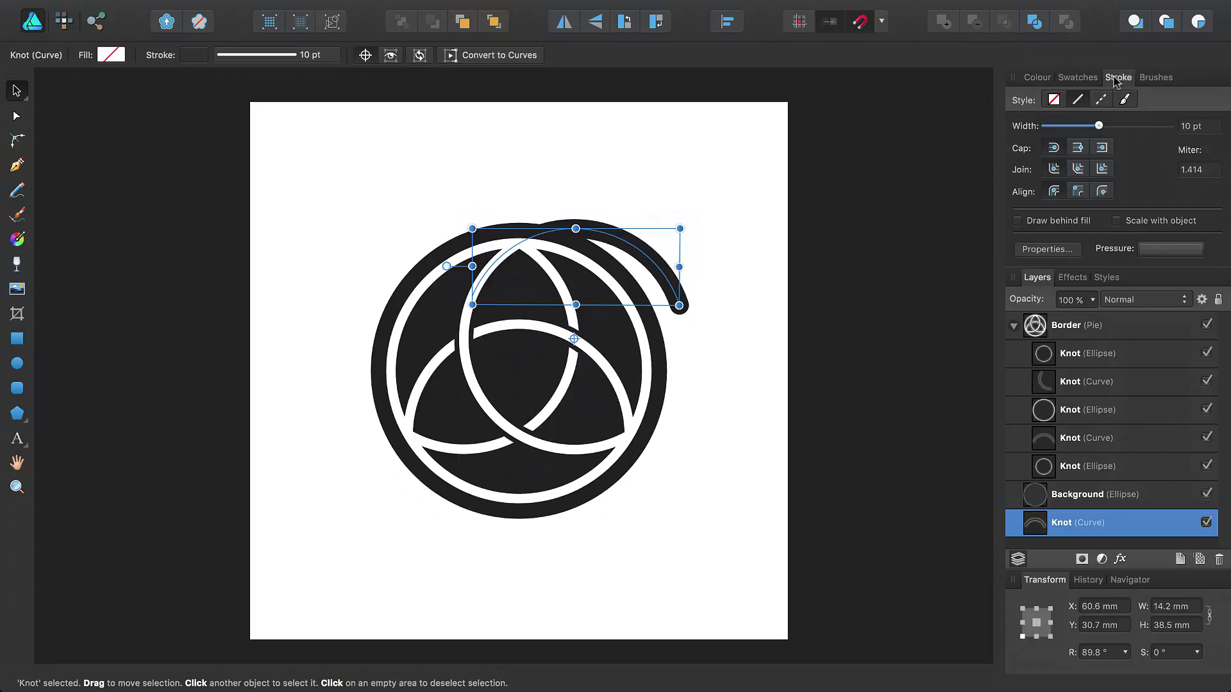
{"action": "left_click", "coordinate": [1167, 252]}
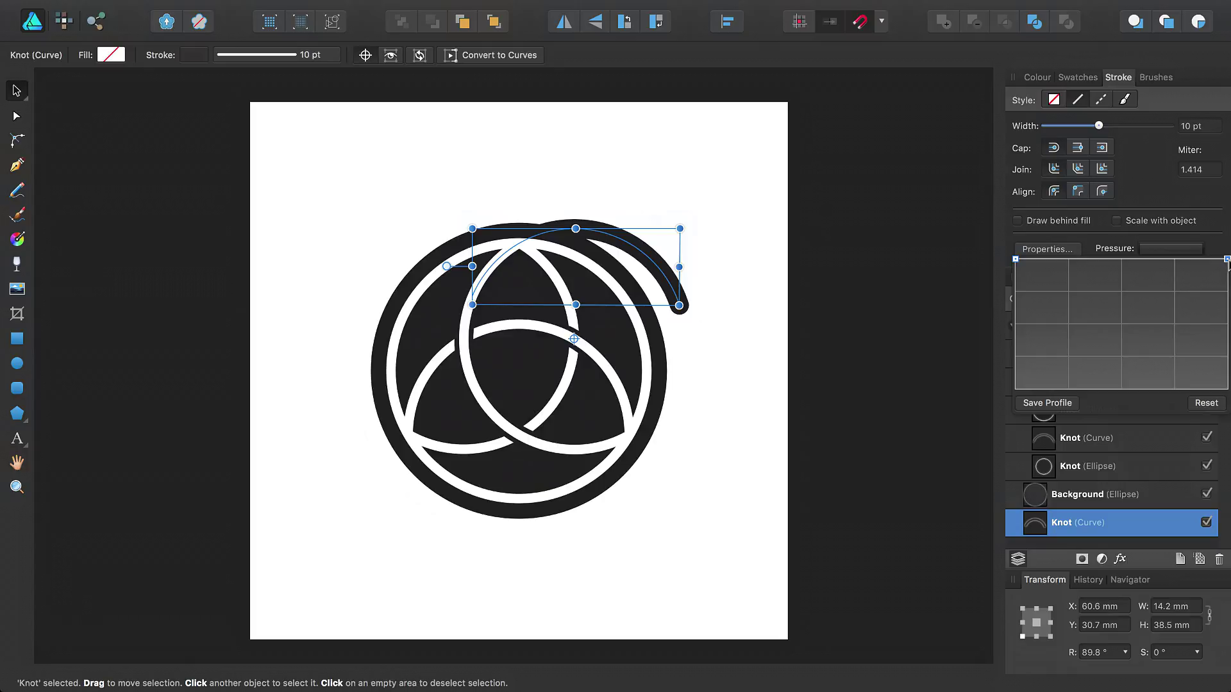
{"action": "left_click_drag", "start_coordinate": [1227, 260], "coordinate": [1227, 372]}
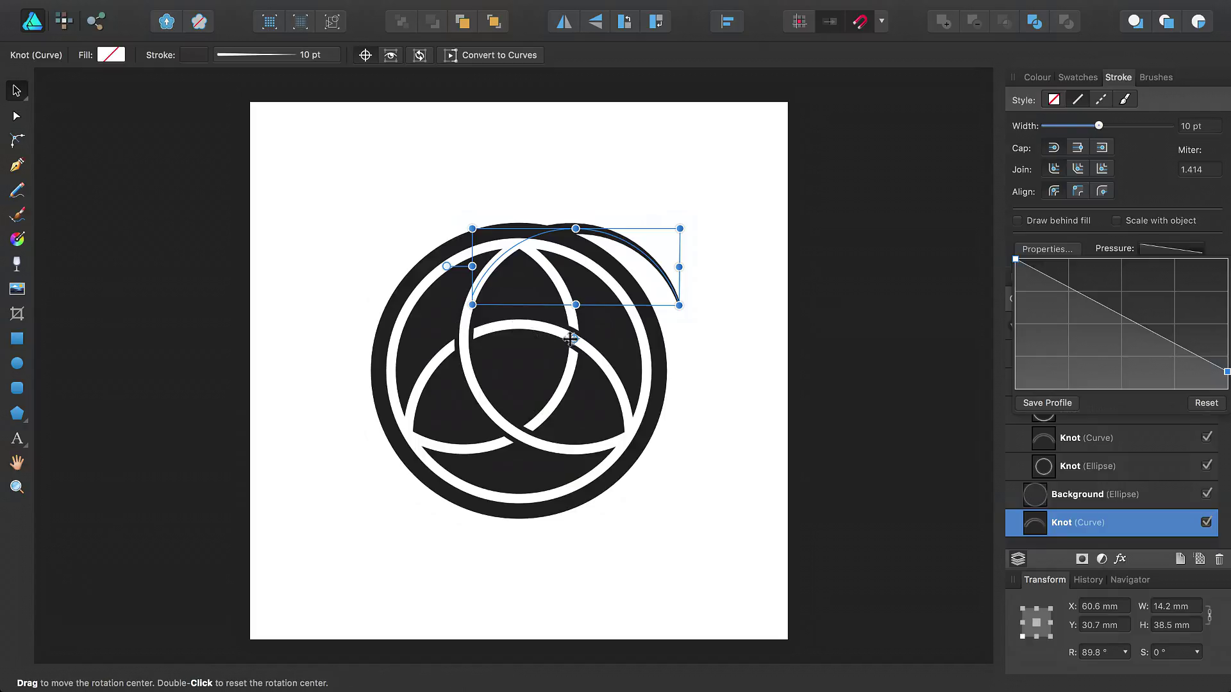
Duplicate and rotate the tapered spike around the knot's centre twice, adding lower-right and left copies.
{"action": "left_click_drag", "start_coordinate": [572, 338], "coordinate": [519, 371]}
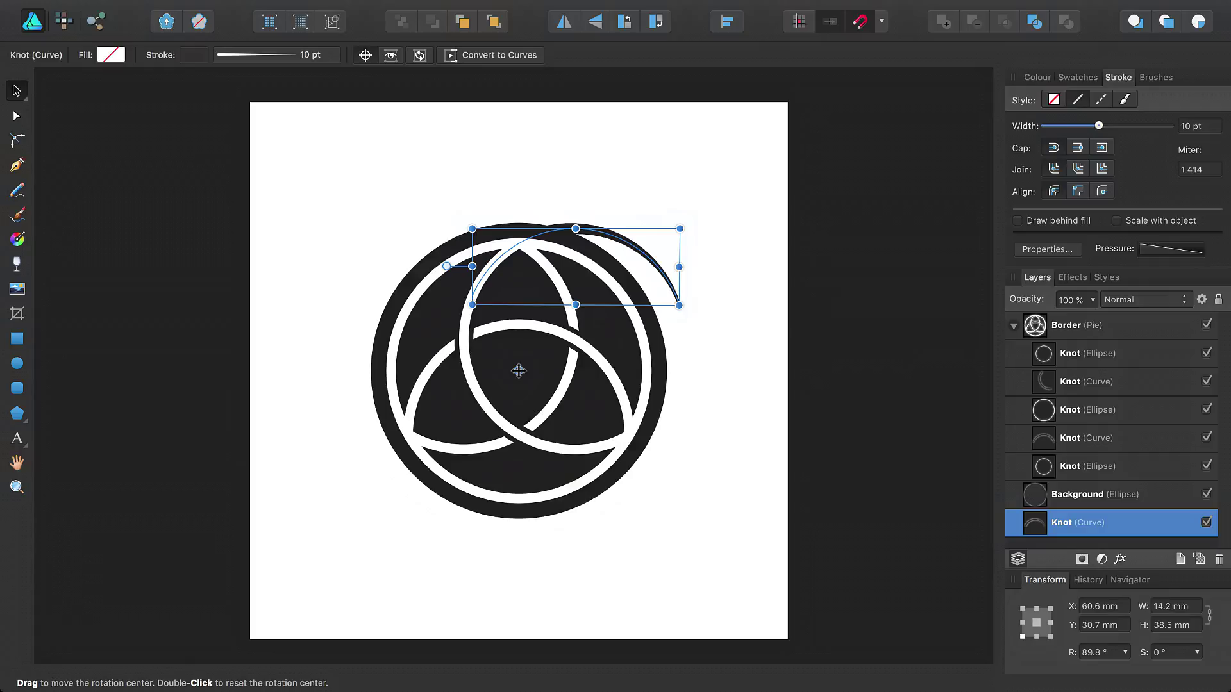
{"action": "key", "text": "super+j"}
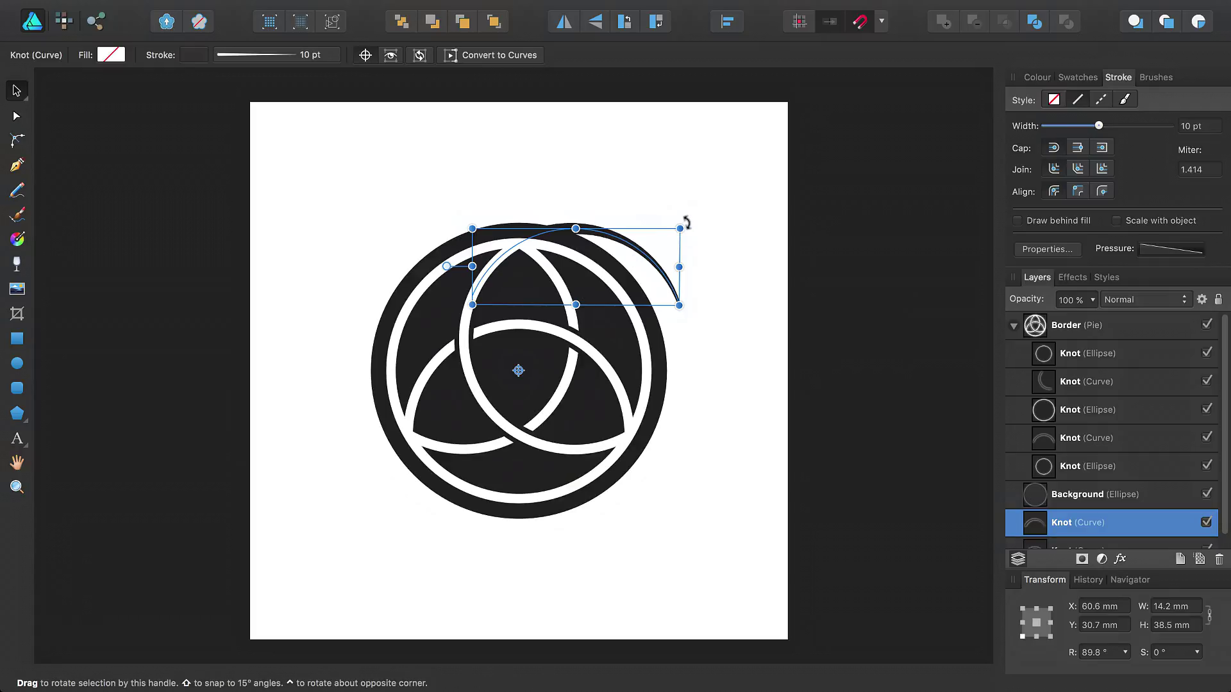
{"action": "left_click_drag", "start_coordinate": [687, 222], "coordinate": [578, 643]}
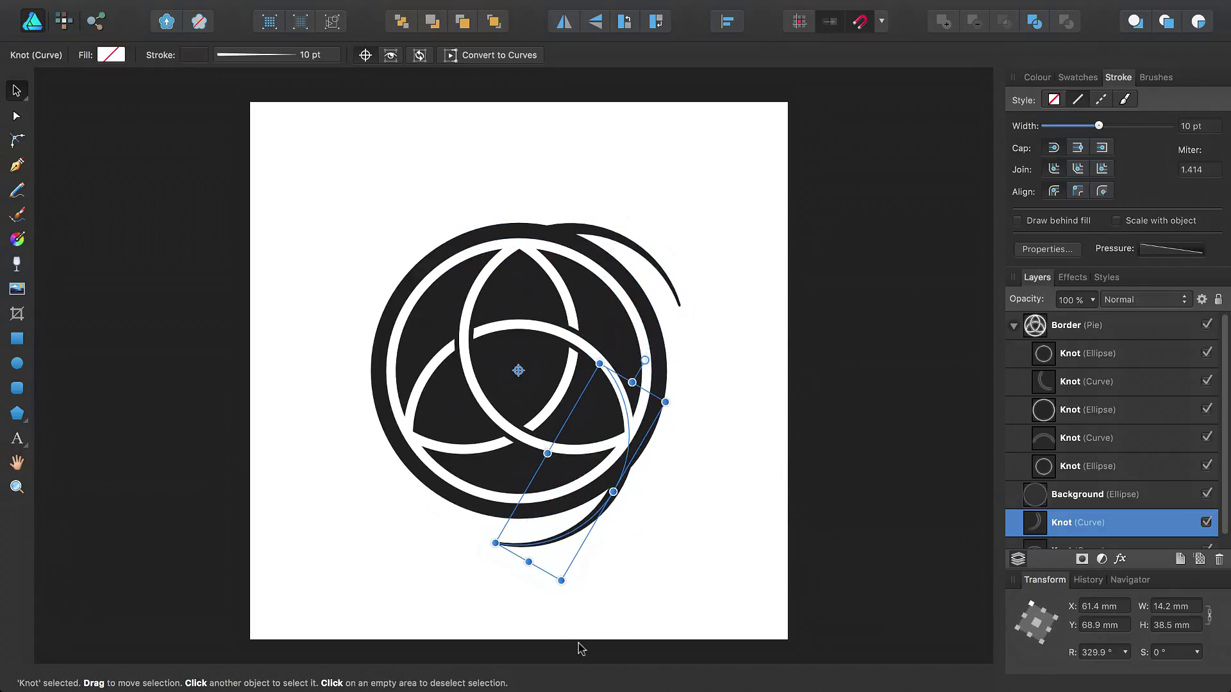
{"action": "key", "text": "super+j"}
{"action": "left_click", "coordinate": [578, 644]}
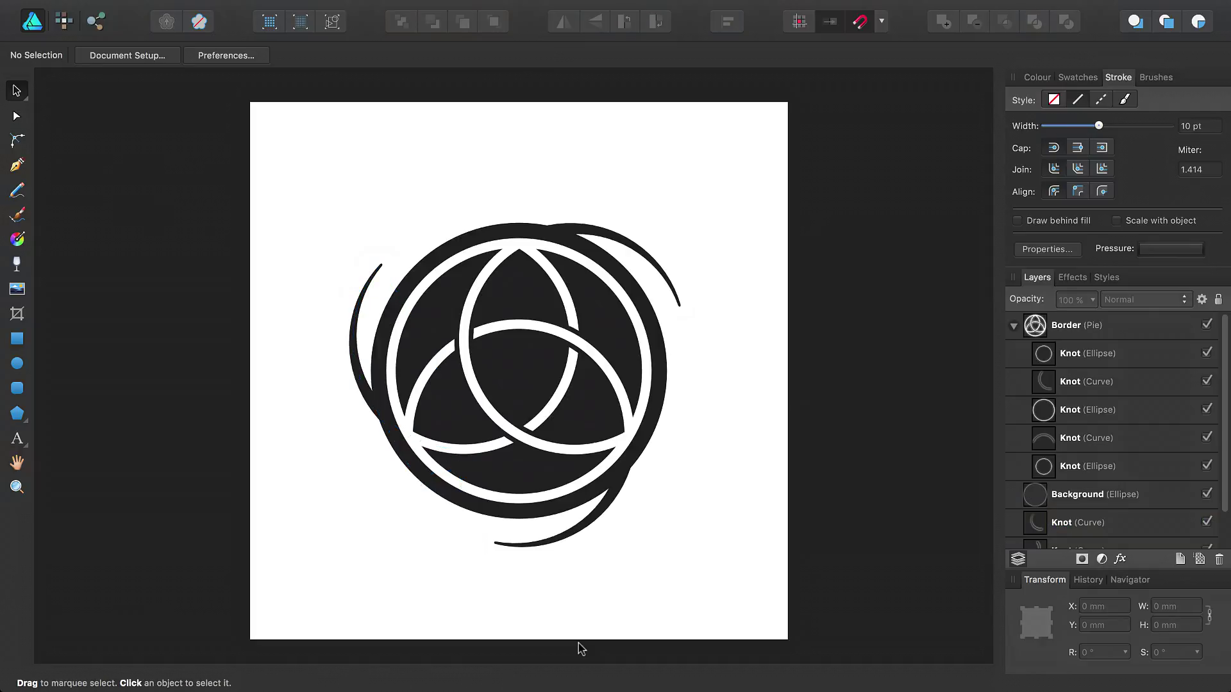